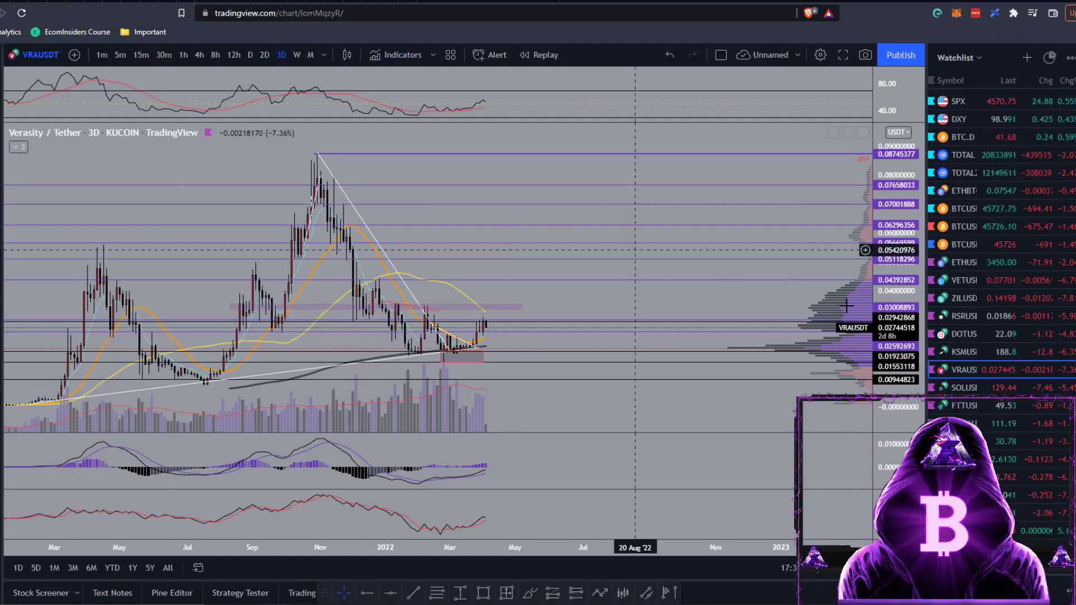
Load the Bitcoin / U.S. Dollar chart on hourly candles spanning about 28 March to 4 April.
click(958, 209)
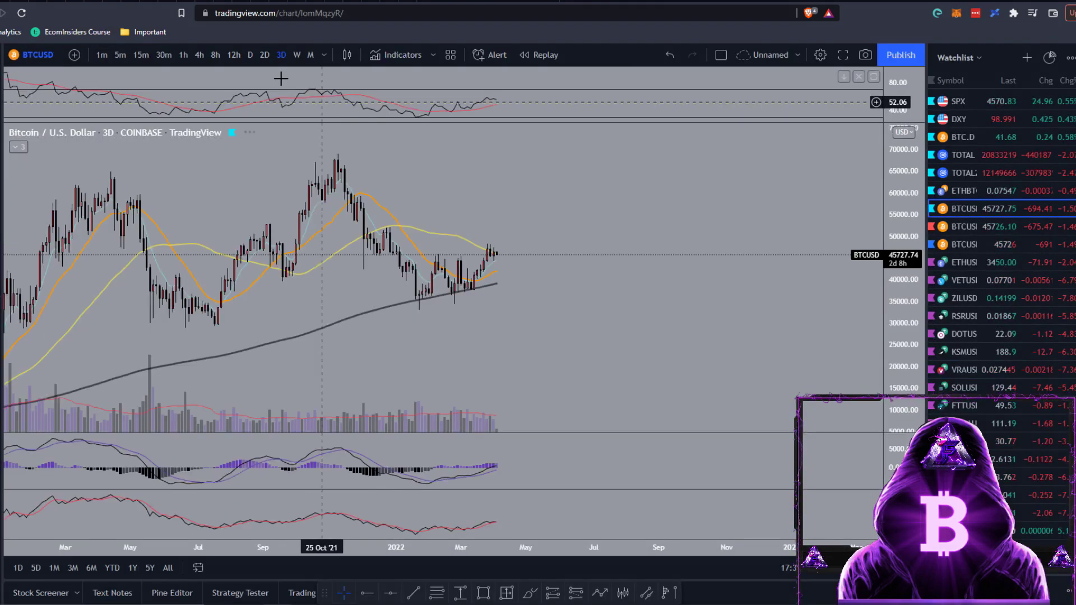
click(250, 55)
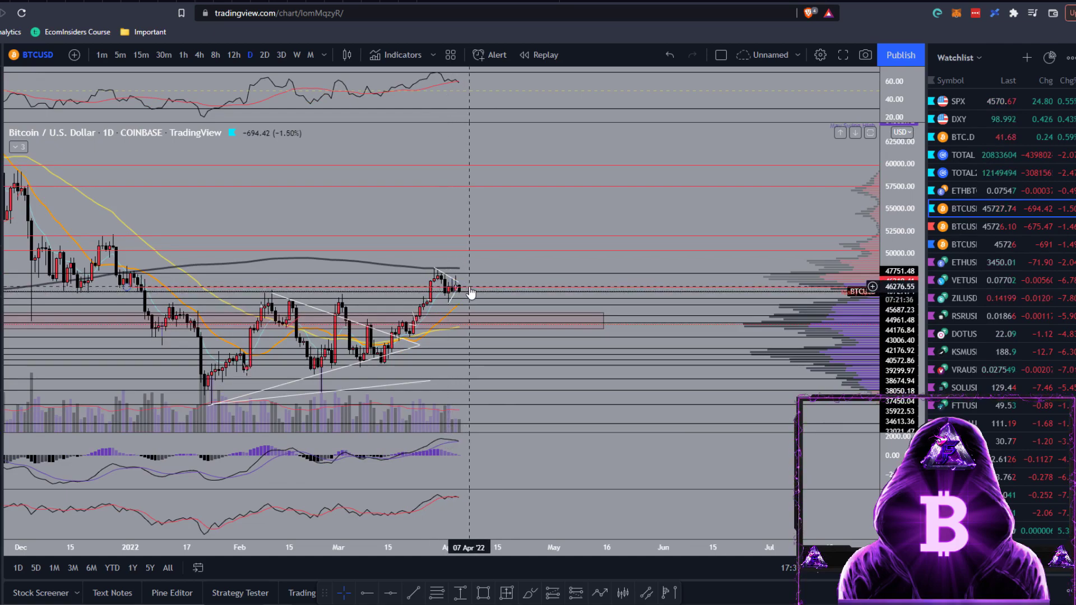
click(199, 55)
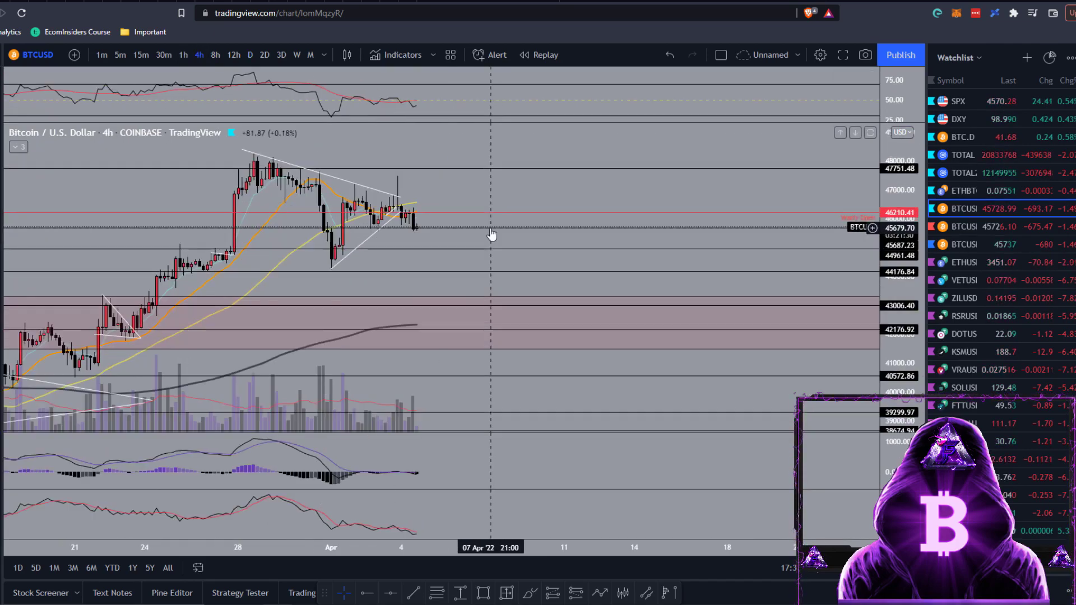
drag(464, 202, 490, 206)
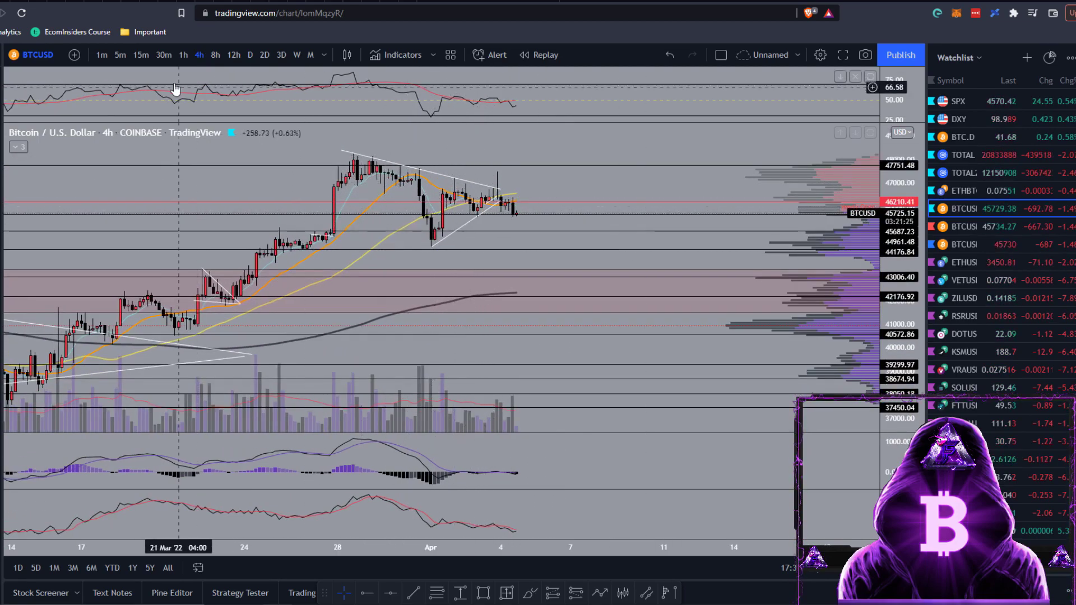
click(183, 55)
scroll(337, 201, down, 2)
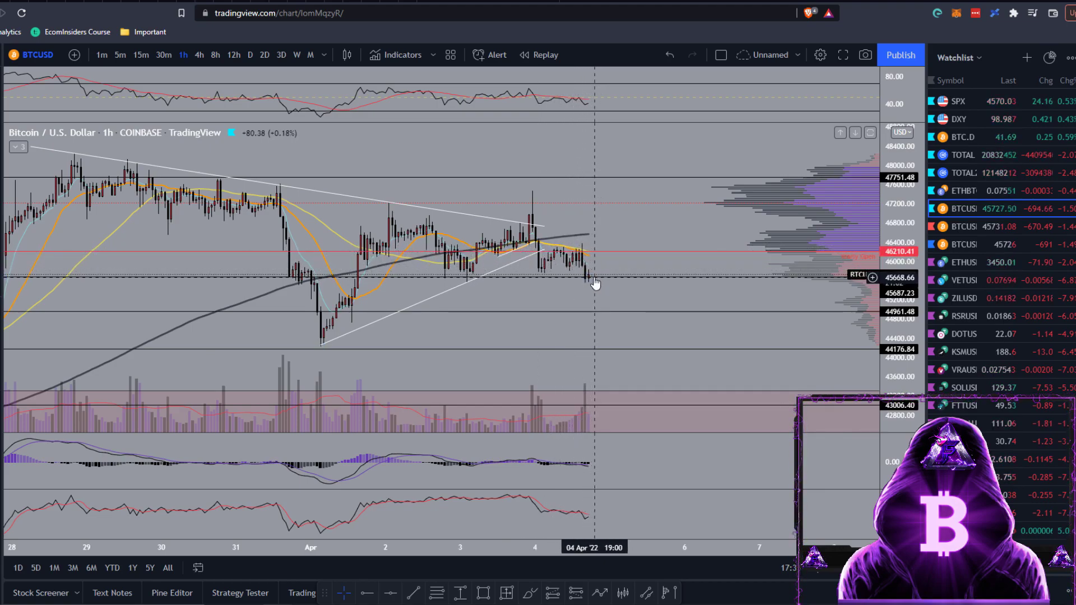
Review the Bitcoin chart zoomed out on 15-minute candles, then return to 4-hour candles.
click(140, 54)
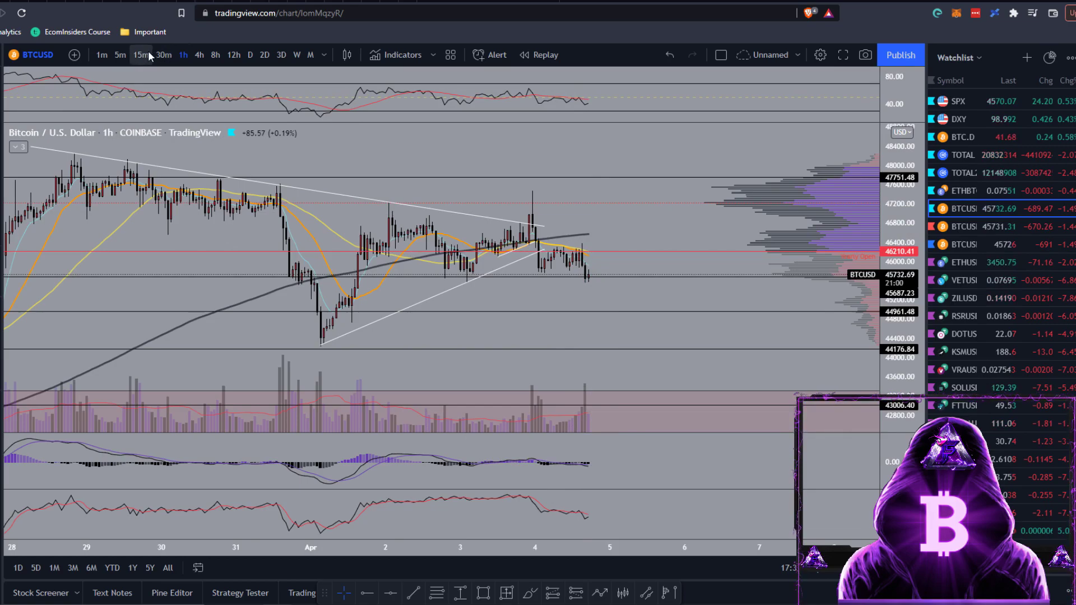
scroll(566, 273, down, 1)
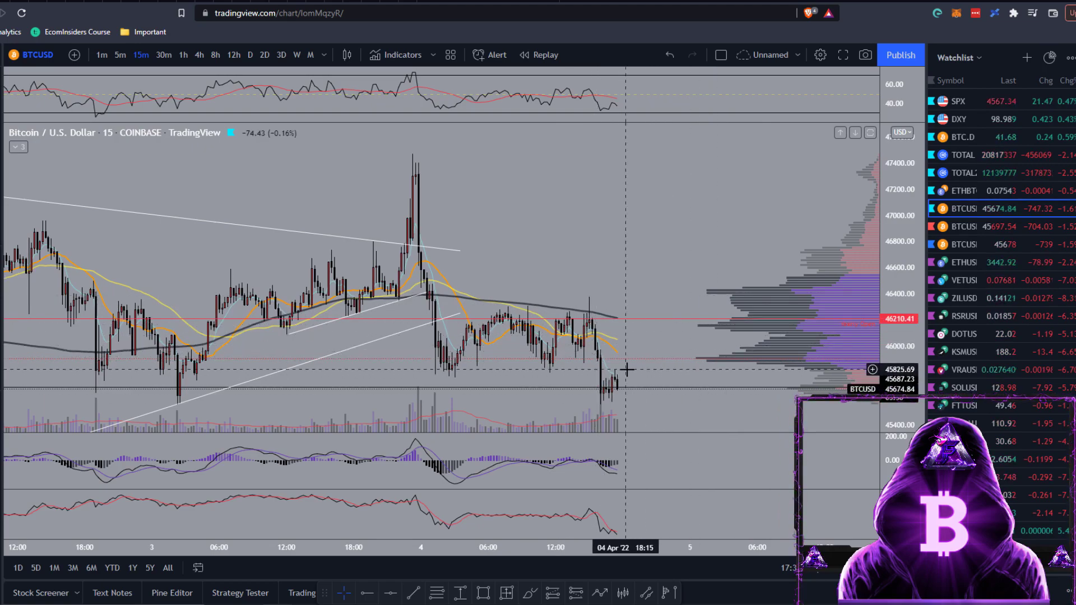
click(199, 54)
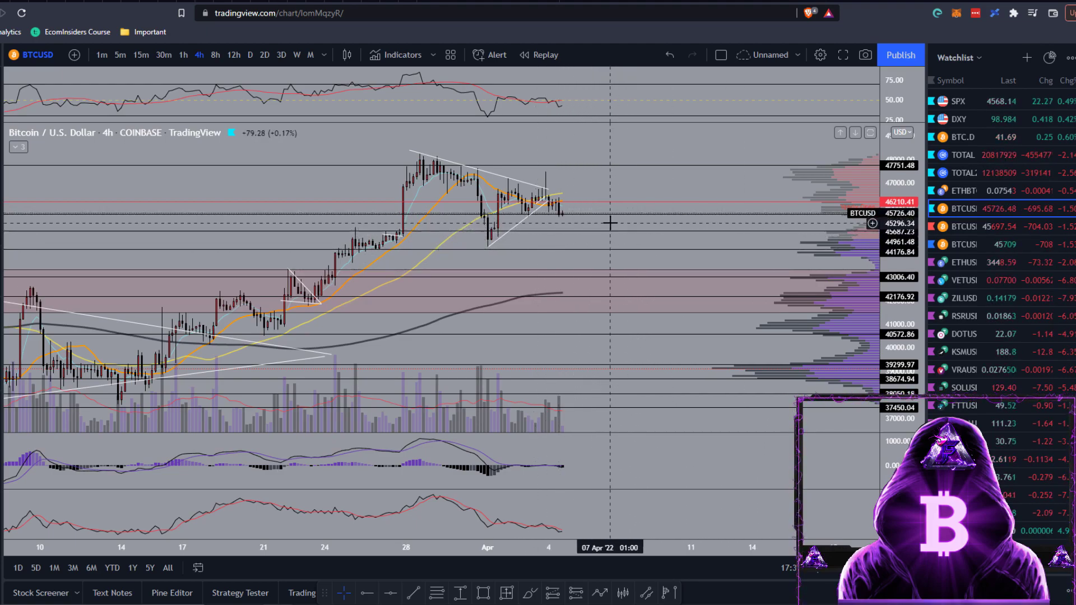
On CoinMarketCap, search 'vra' and open the Verasity (VRA) coin page.
key(ctrl+Tab)
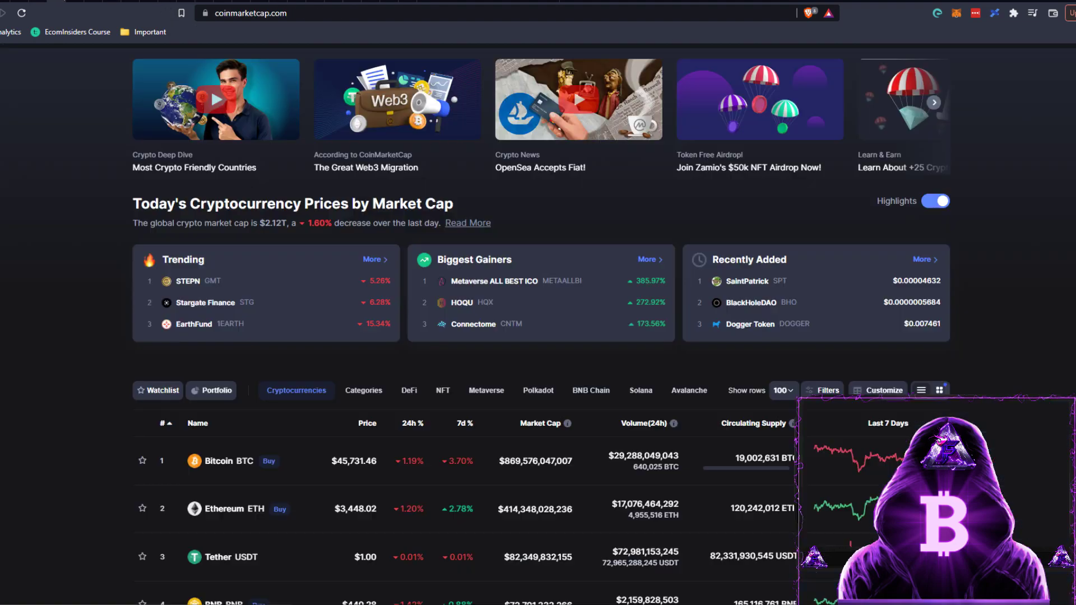
scroll(736, 273, up, 1)
scroll(735, 272, up, 1)
click(887, 88)
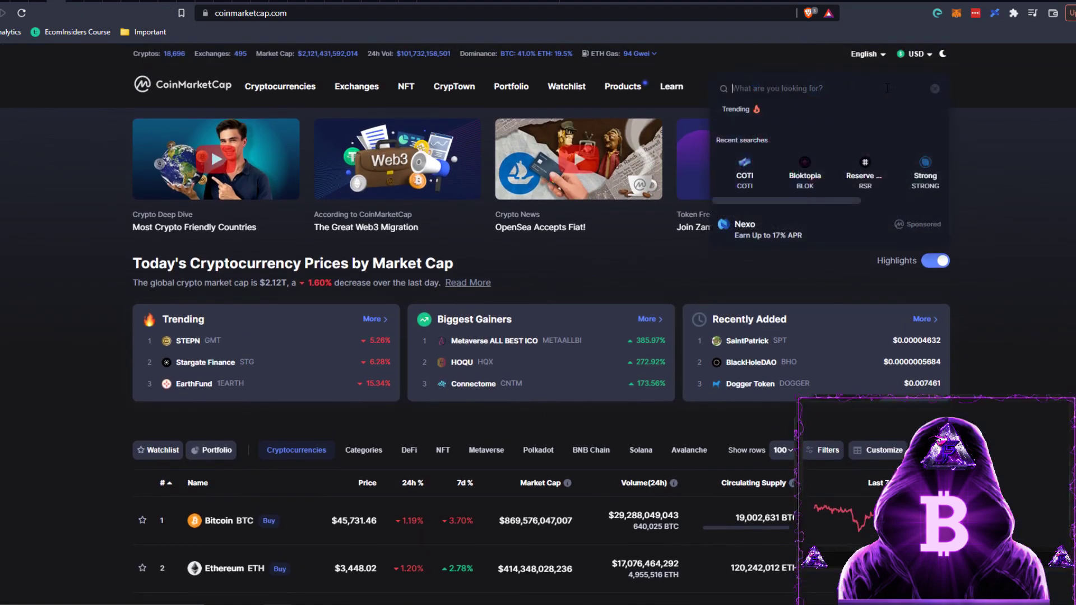
text(vra)
click(767, 134)
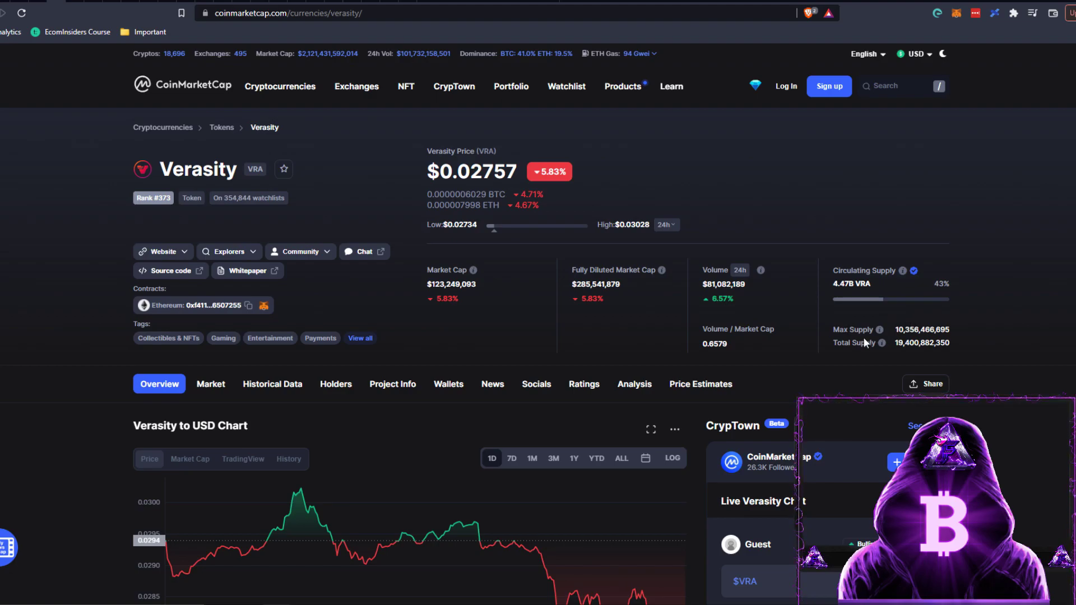
Expand the full VRA price statistics, including the $0.08683 all-time high and max supply.
scroll(865, 343, down, 1)
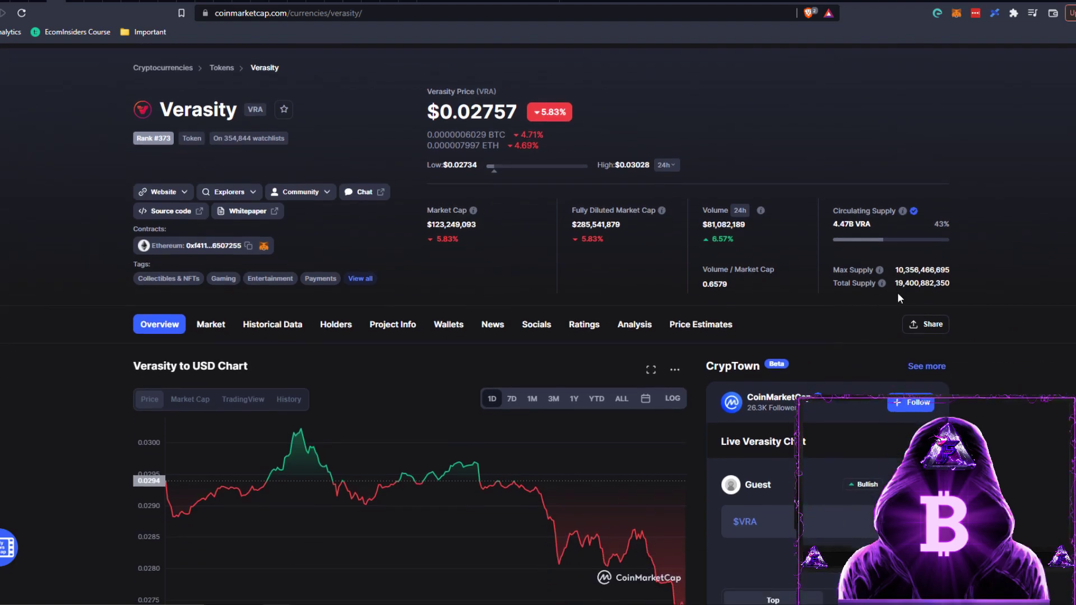
scroll(896, 292, down, 9)
scroll(895, 318, down, 15)
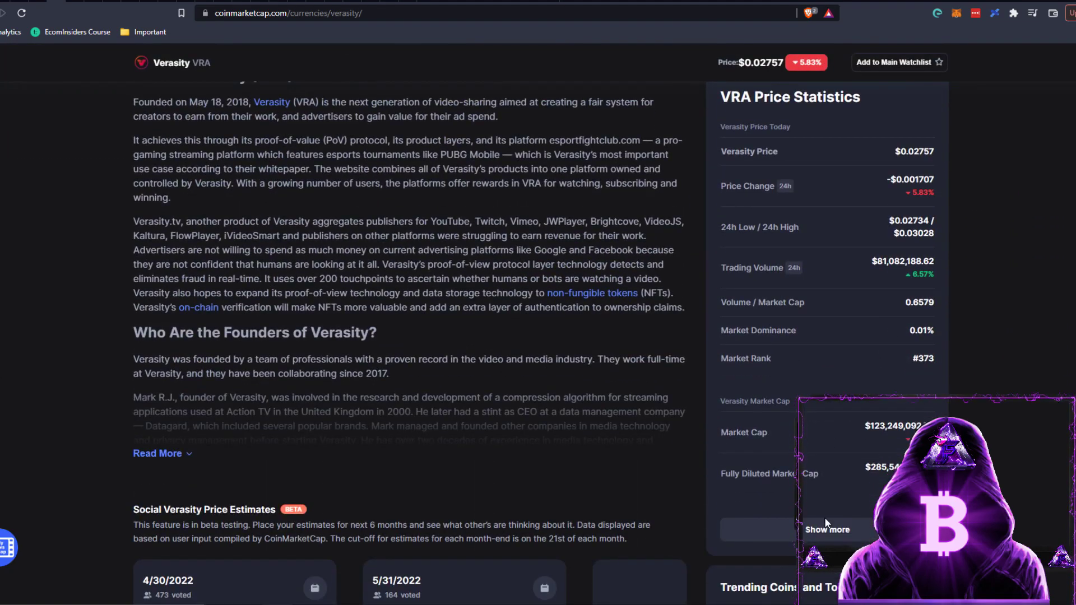
click(830, 471)
Expand the full Verasity article text and scroll back up the page.
scroll(830, 471, down, 2)
scroll(828, 470, up, 3)
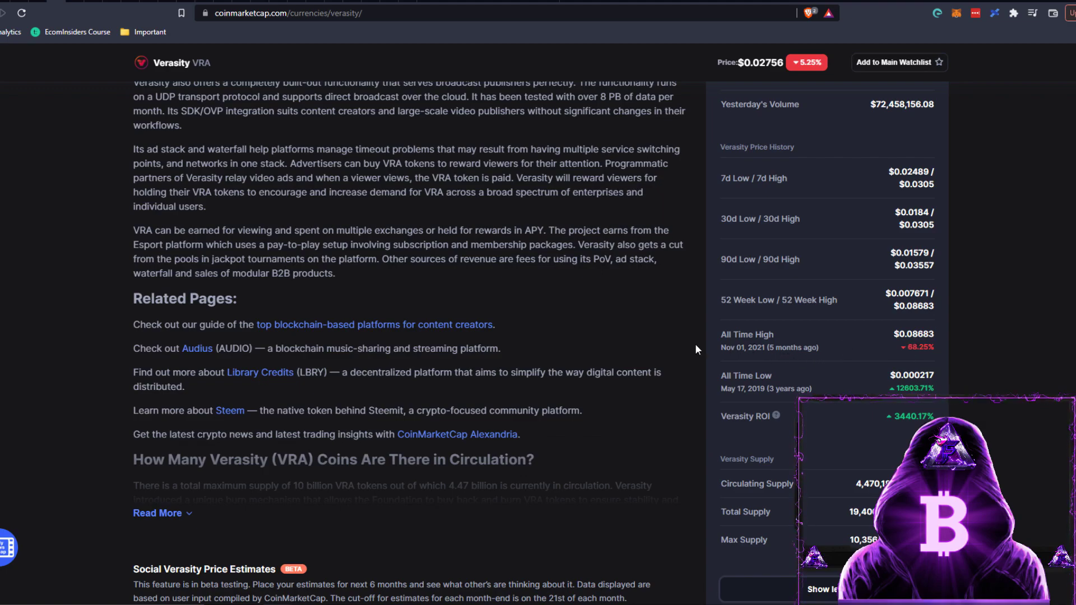
scroll(695, 344, up, 15)
scroll(689, 335, up, 2)
scroll(689, 335, down, 8)
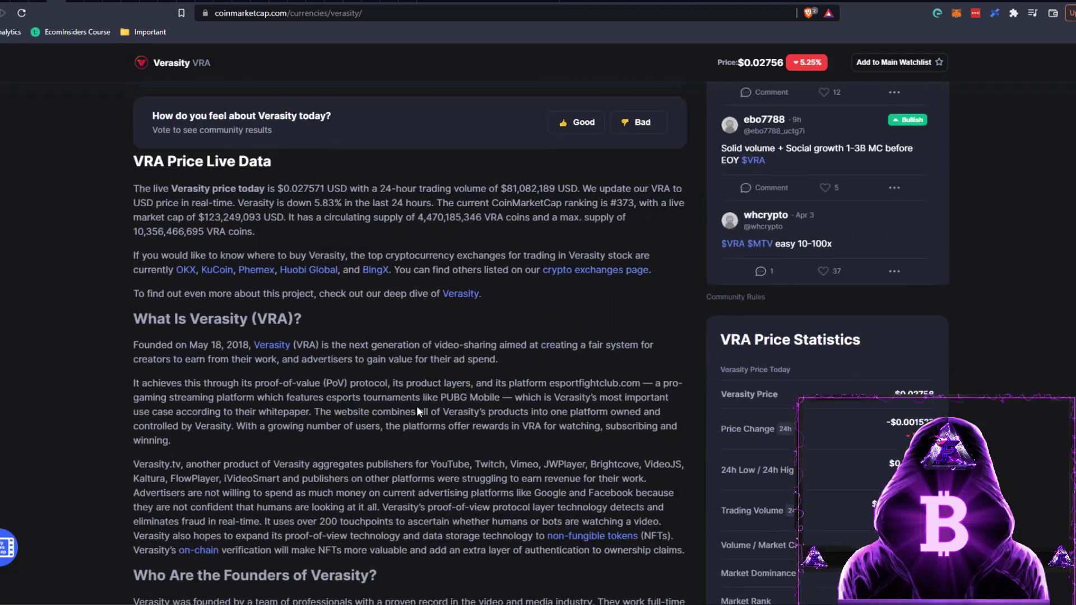
scroll(222, 384, down, 6)
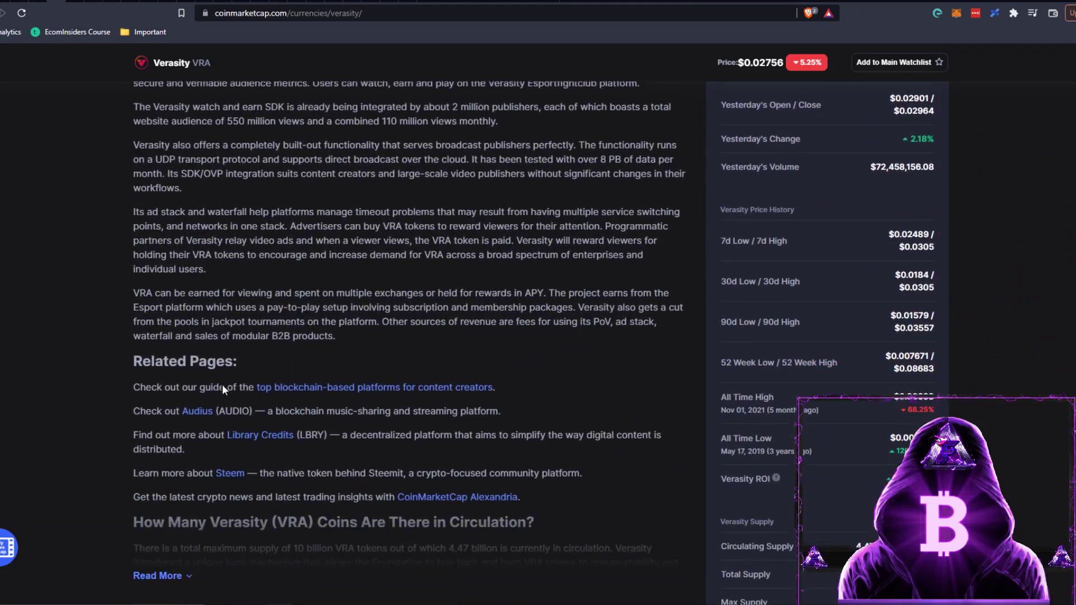
click(166, 571)
scroll(226, 459, down, 8)
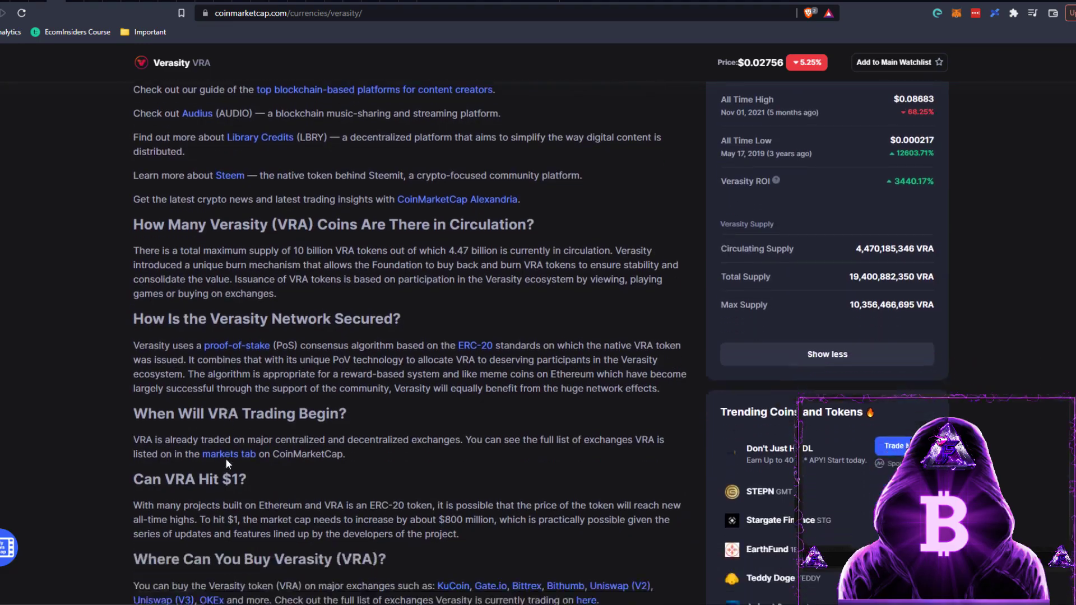
scroll(118, 416, up, 20)
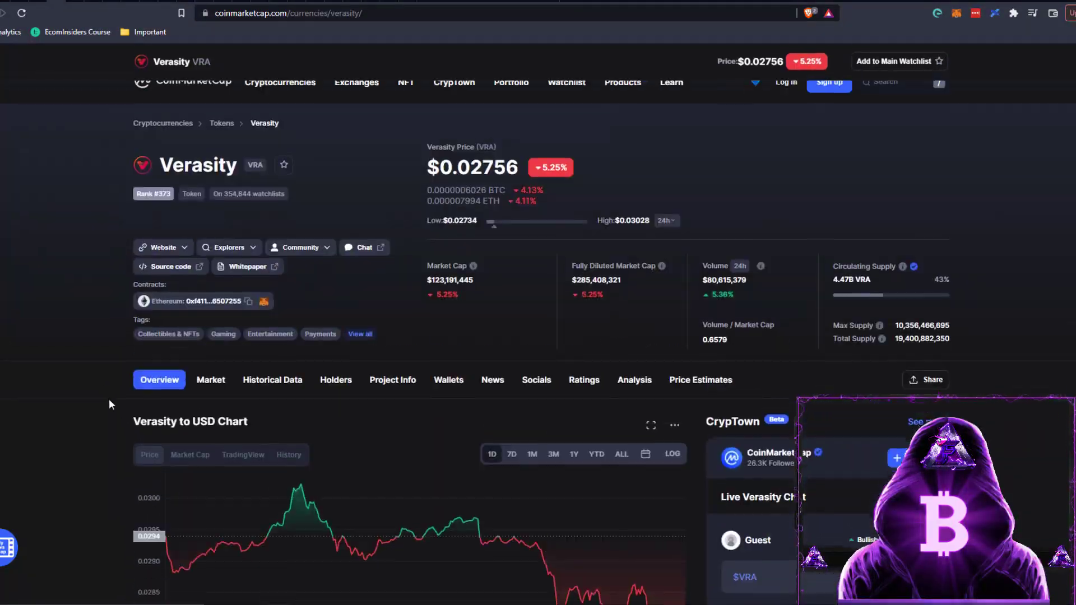
click(171, 251)
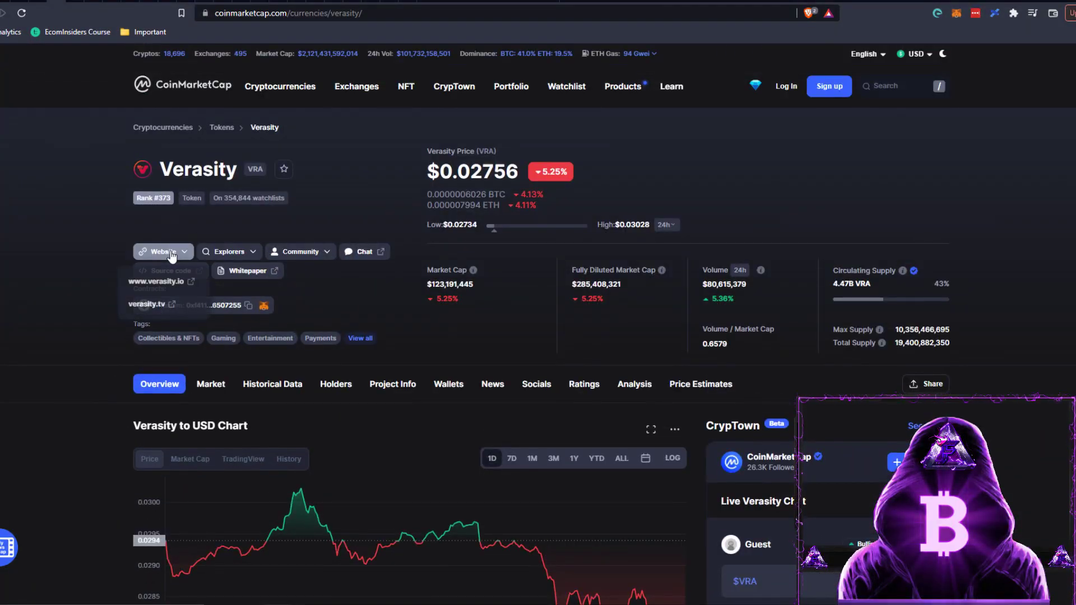
click(160, 281)
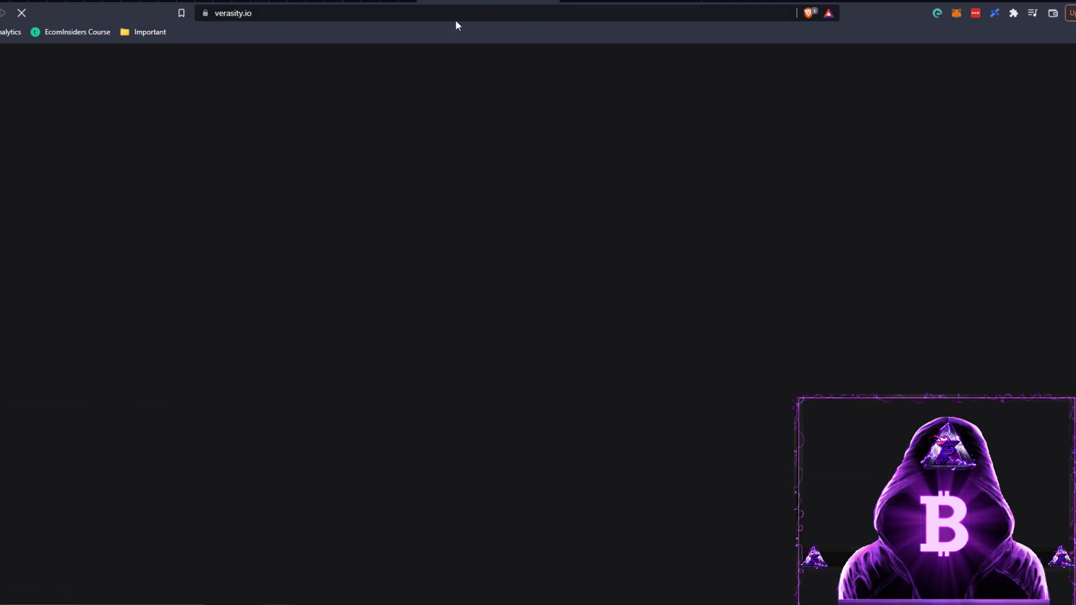
scroll(598, 303, down, 10)
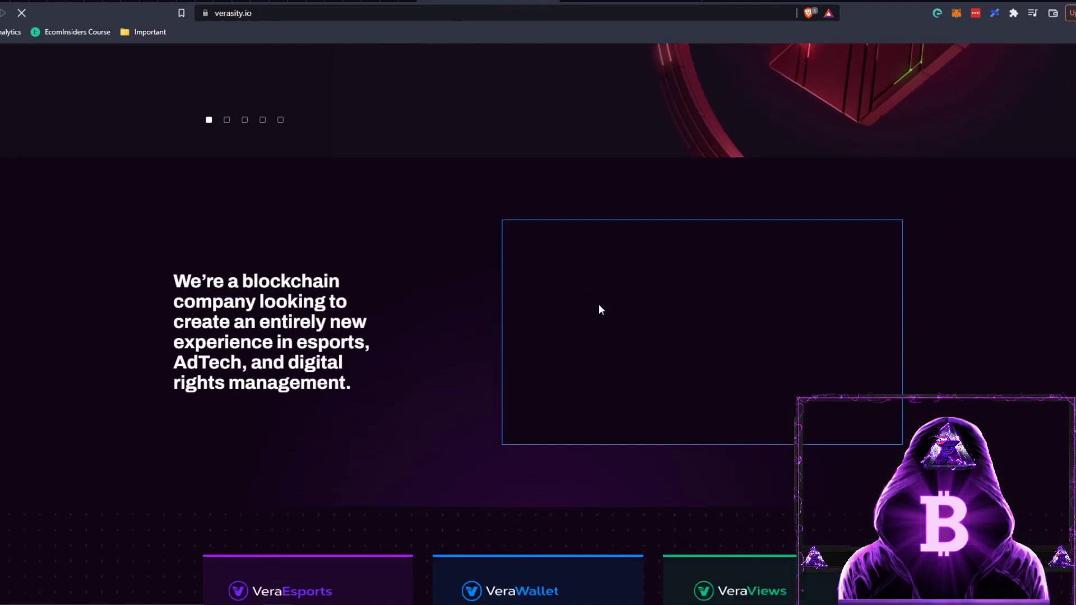
scroll(598, 304, down, 8)
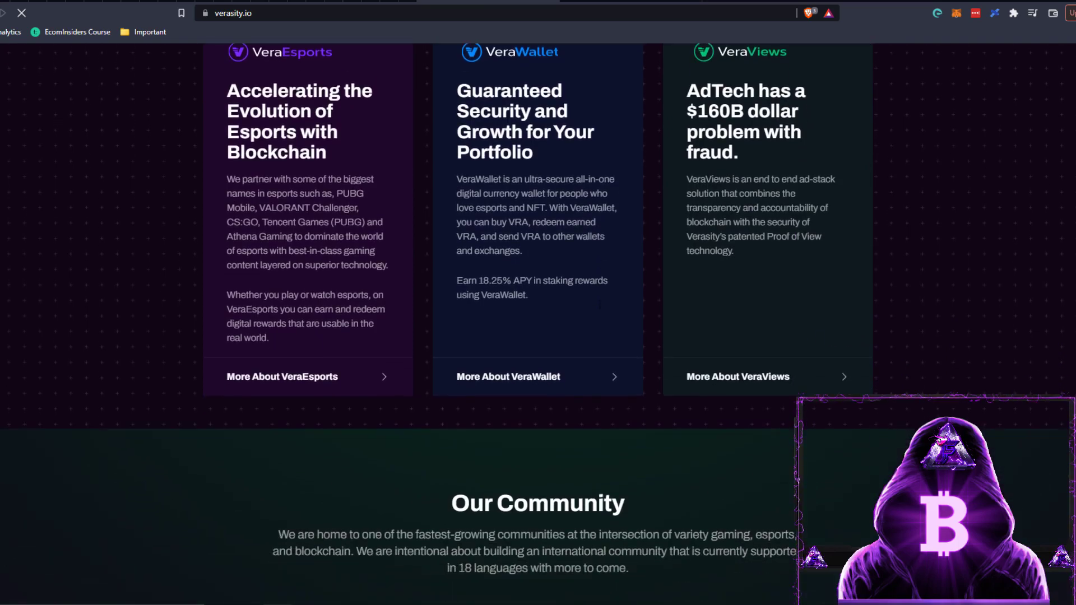
scroll(599, 304, up, 10)
scroll(599, 304, down, 8)
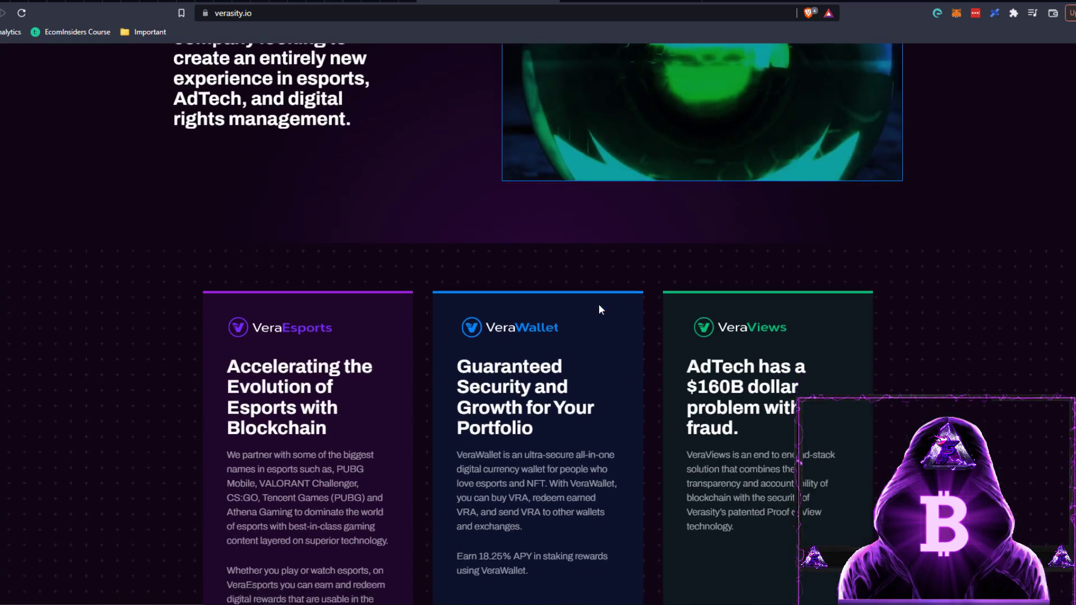
scroll(599, 309, down, 8)
scroll(600, 309, up, 6)
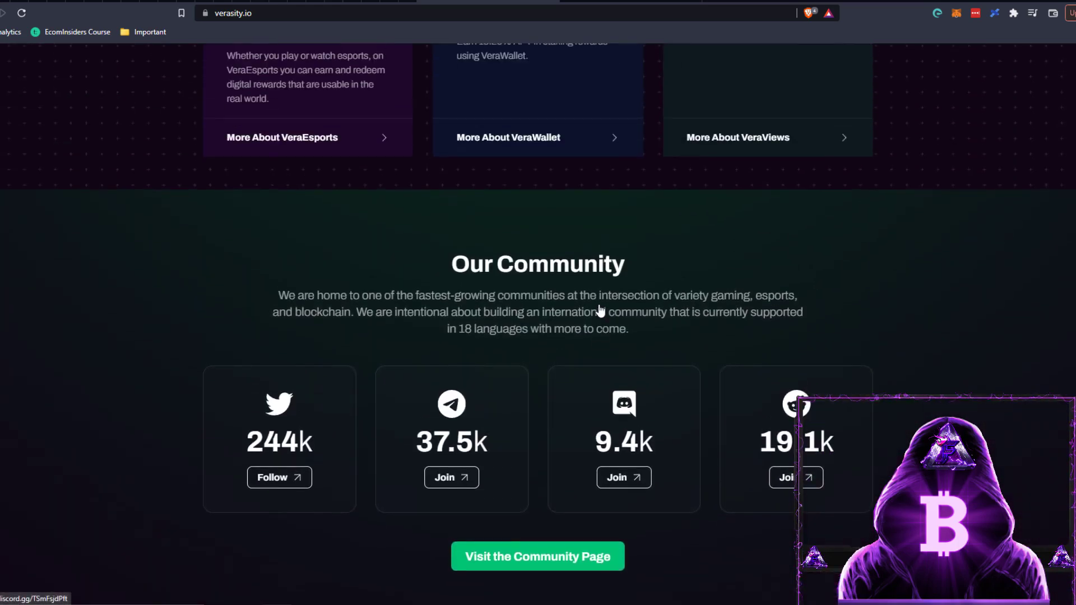
click(73, 3)
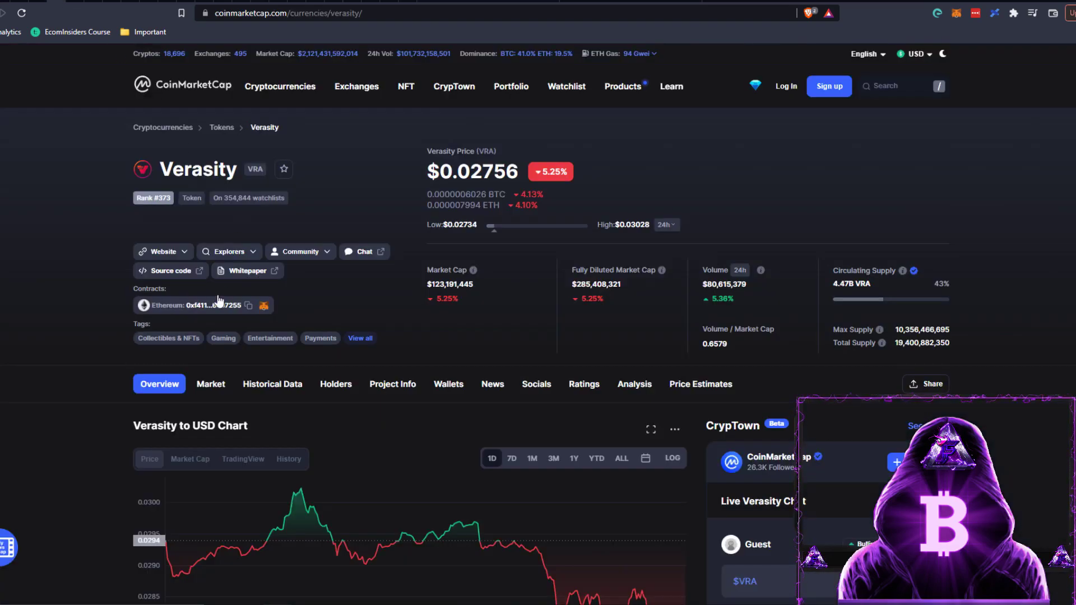
Review Verasity's markets table, led by Gate.io VRA/USDT, then go back to TradingView.
click(212, 384)
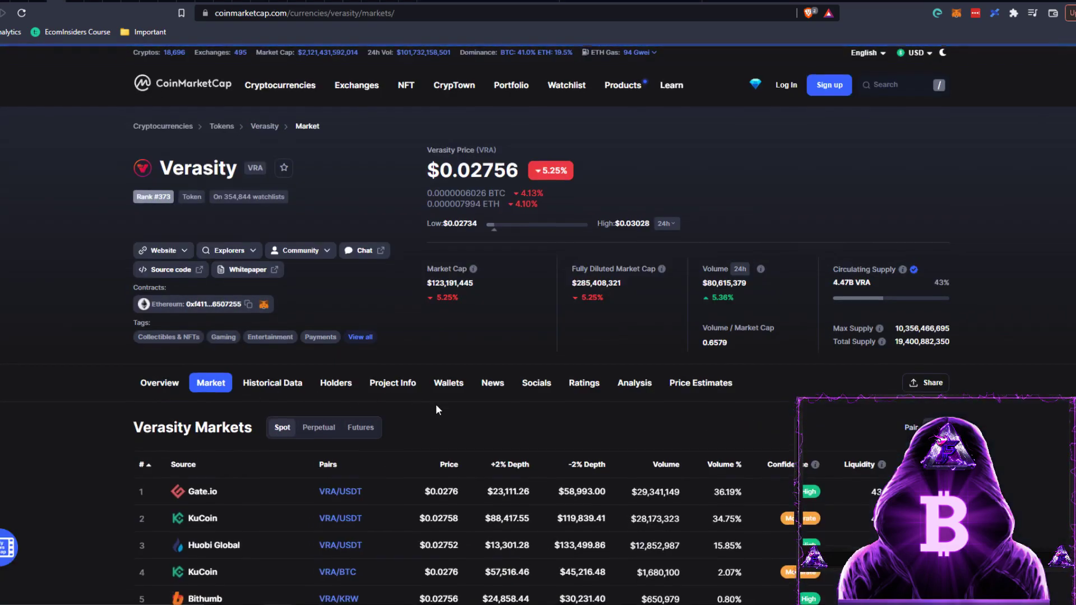
scroll(529, 398, down, 2)
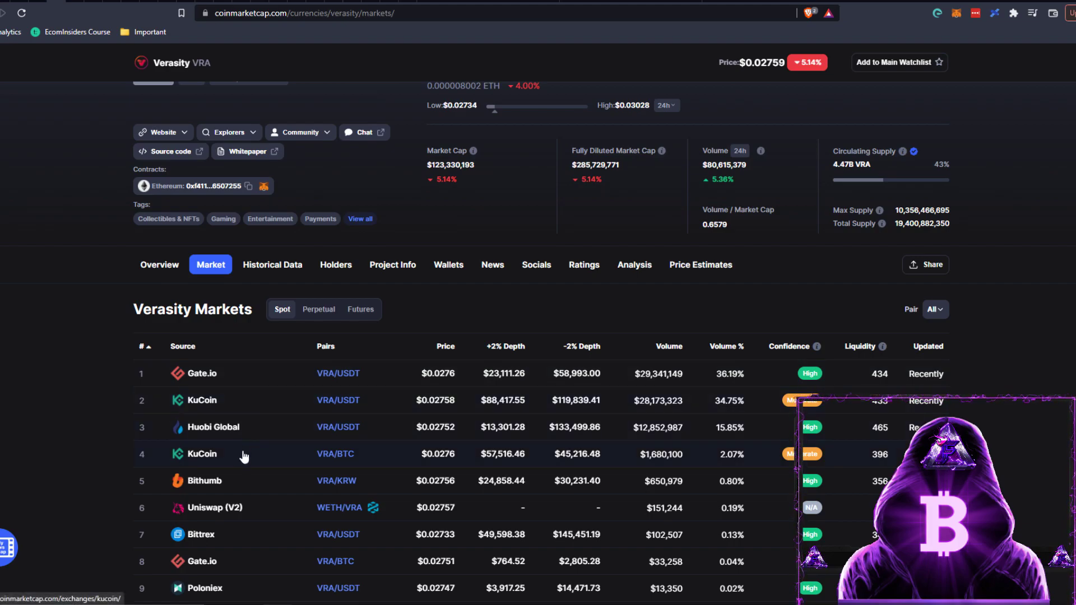
scroll(237, 480, down, 1)
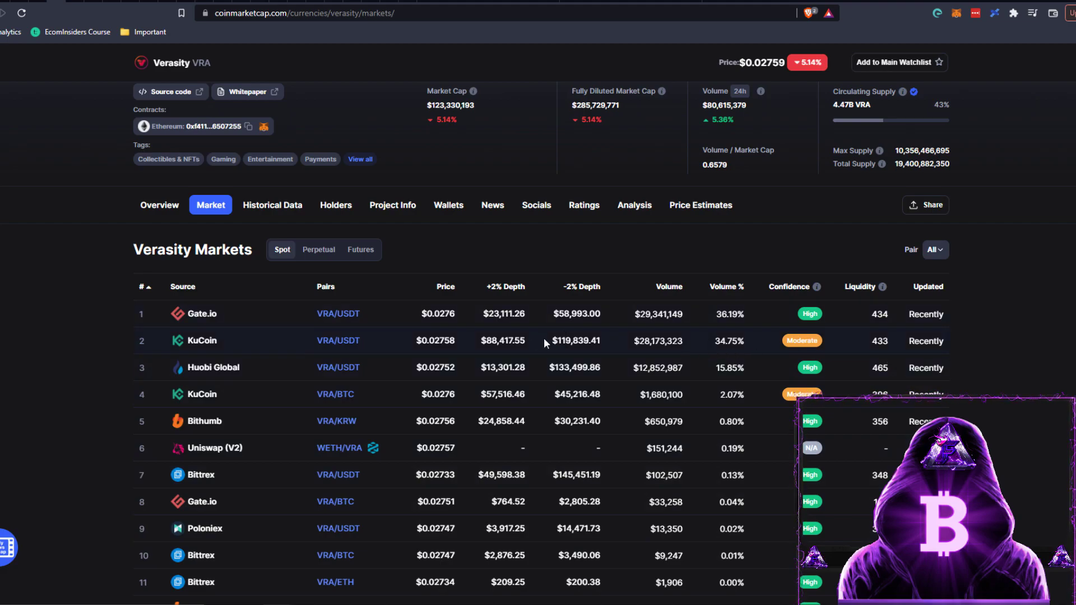
key(ctrl+Tab)
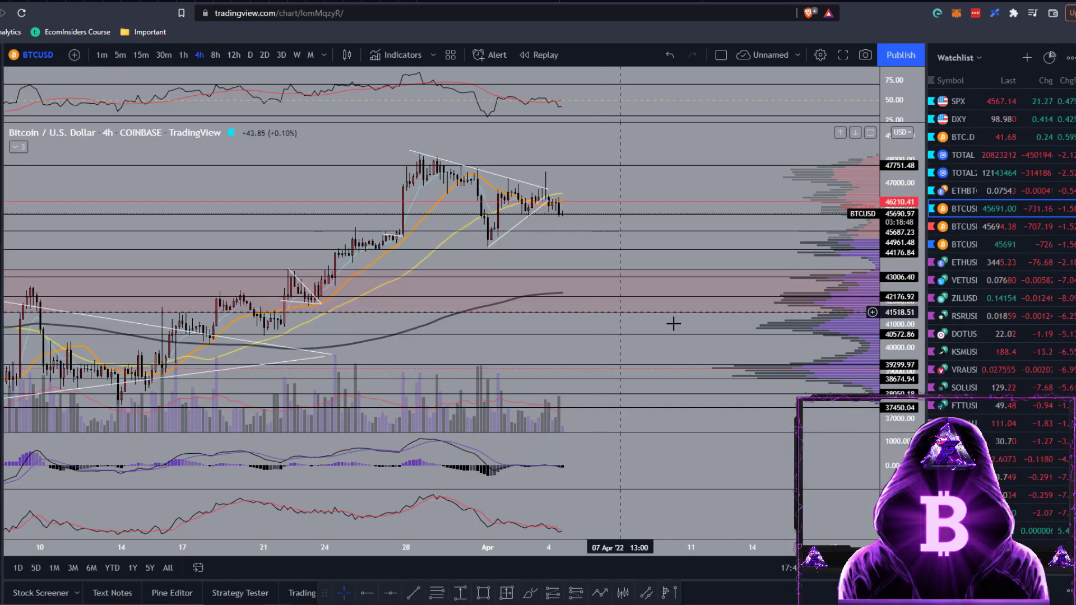
Switch the chart to Verasity / Tether from KuCoin on daily candles.
click(964, 370)
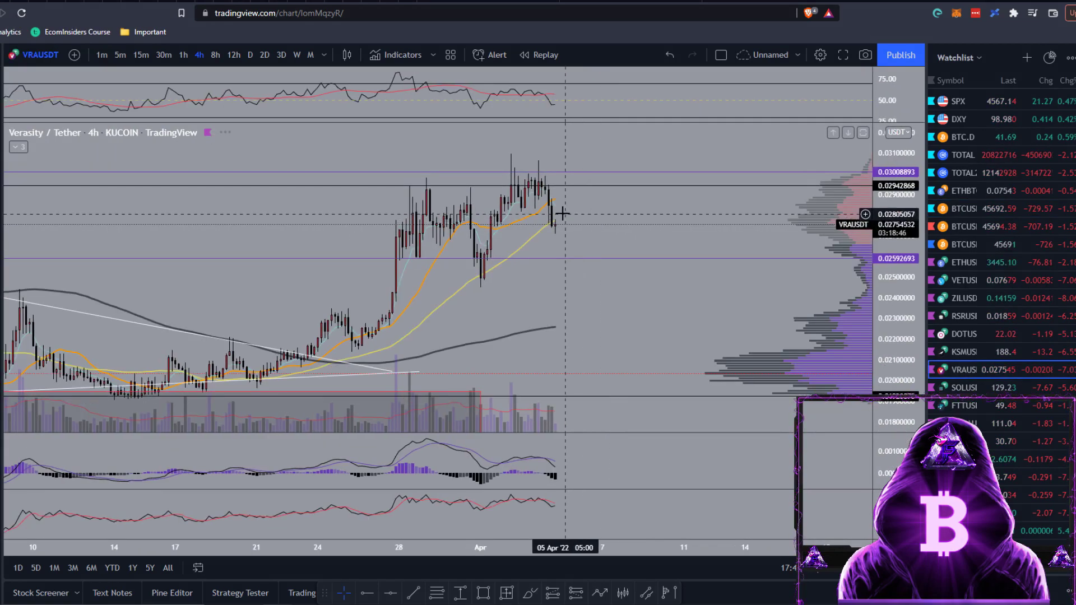
click(250, 55)
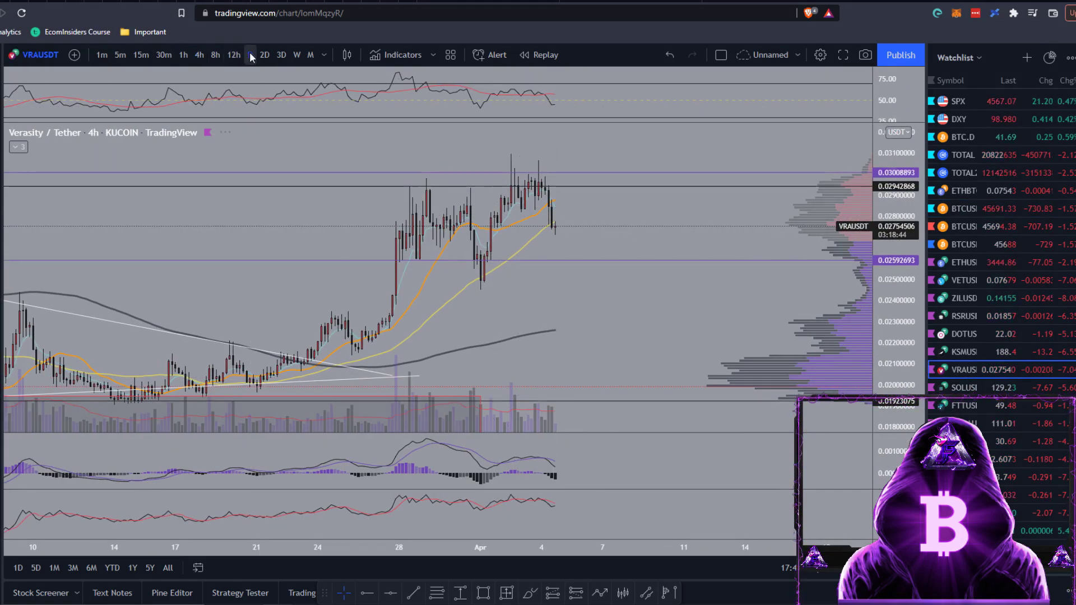
scroll(488, 244, down, 2)
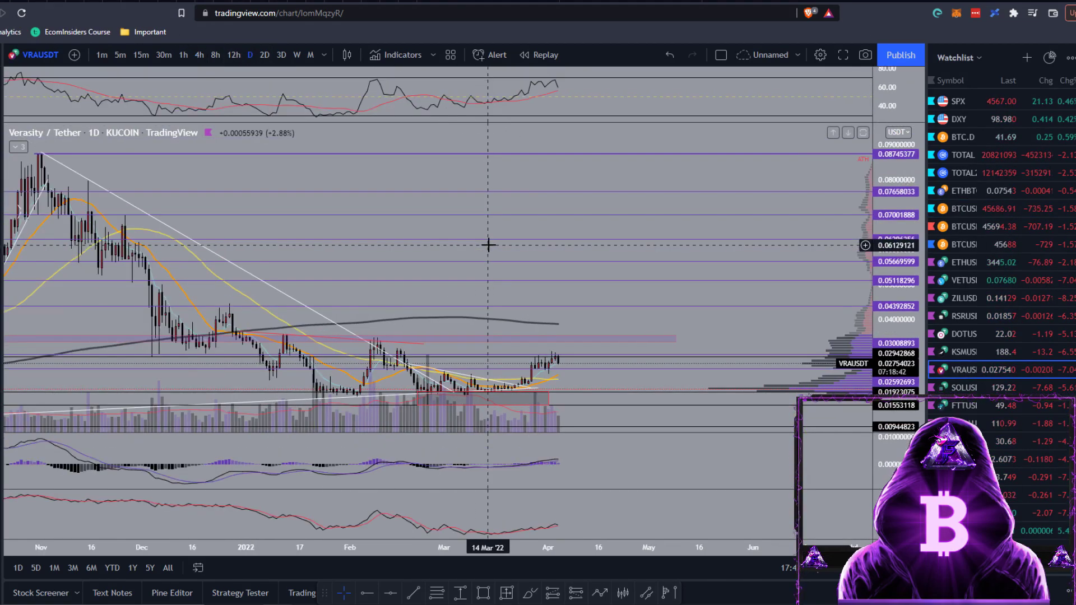
scroll(513, 332, down, 1)
scroll(512, 332, down, 1)
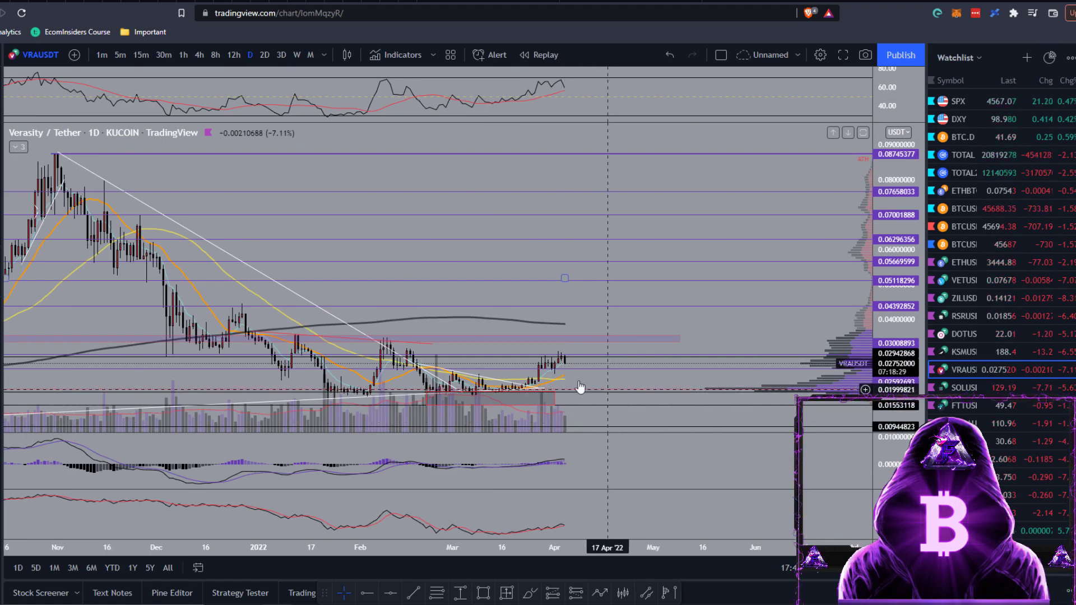
Hide the Vol 20 volume bars and pan through the VRAUSDT daily candles.
click(18, 146)
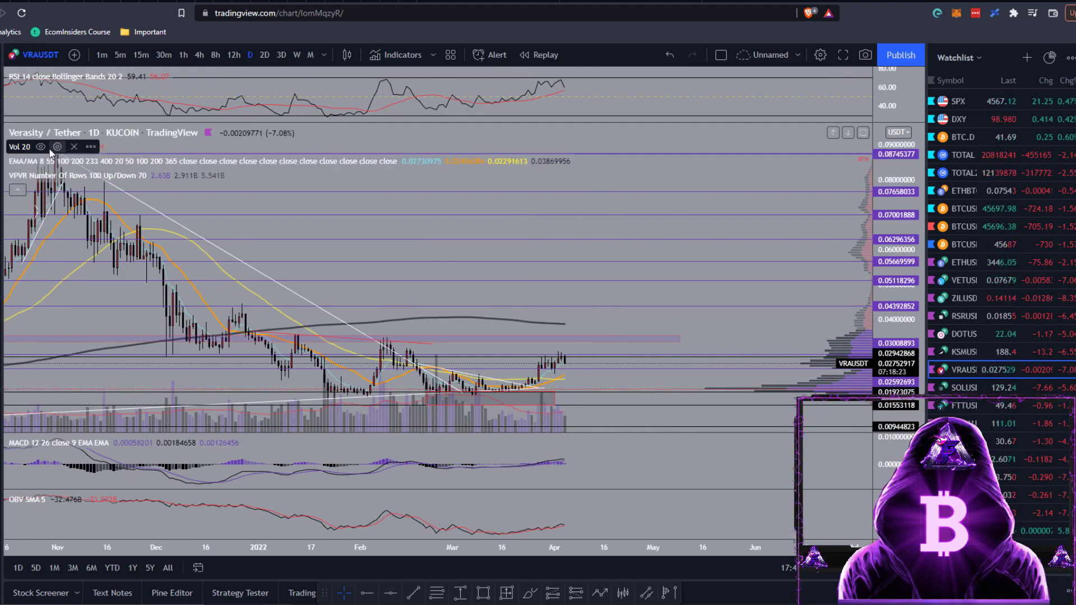
click(40, 147)
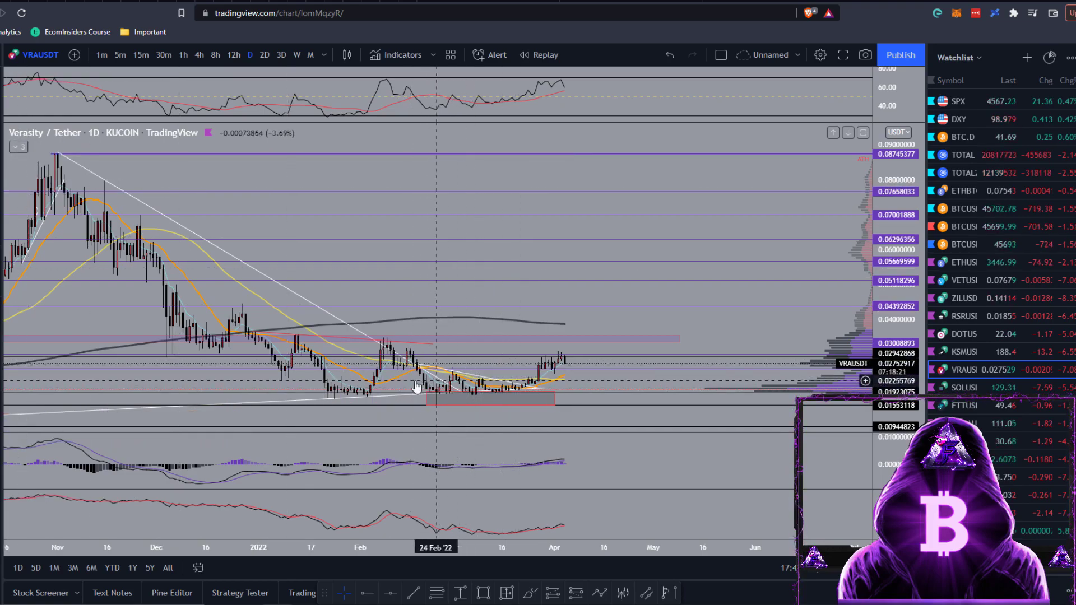
scroll(360, 404, down, 6)
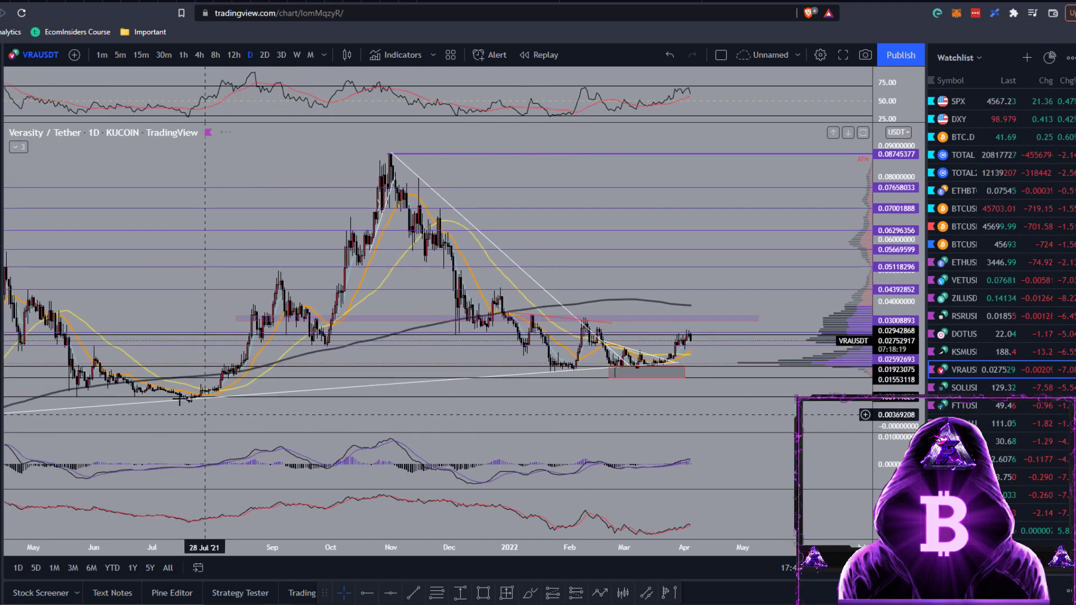
scroll(487, 383, up, 5)
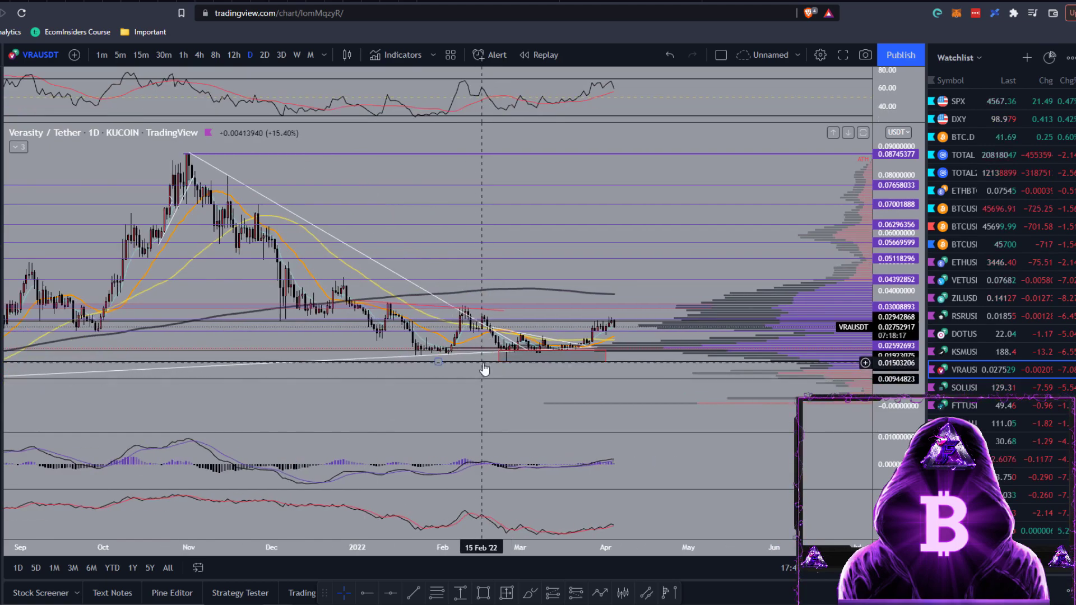
scroll(526, 384, up, 2)
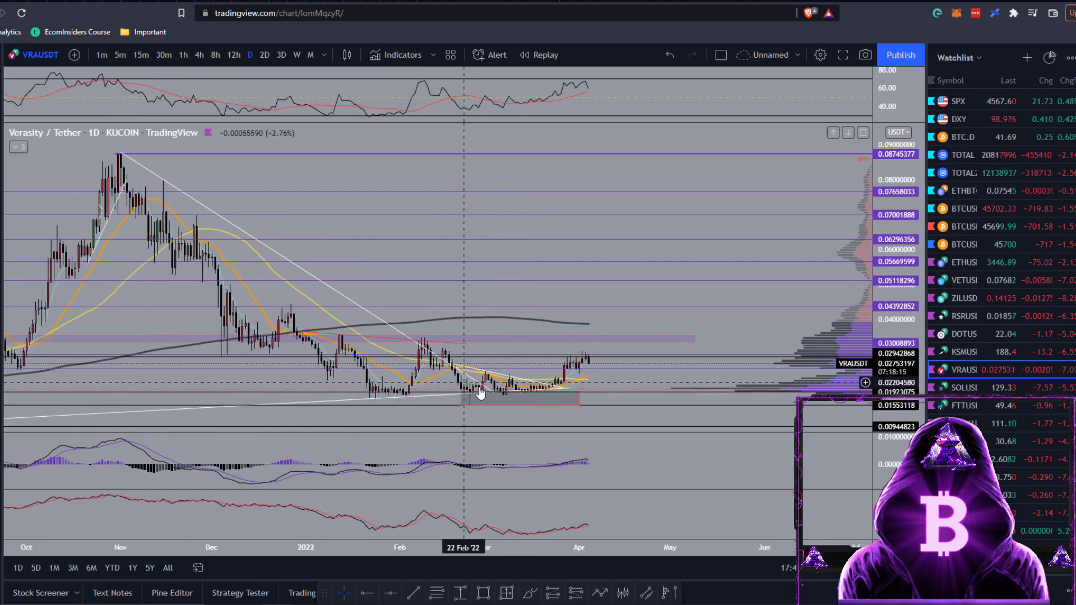
drag(632, 381, 590, 379)
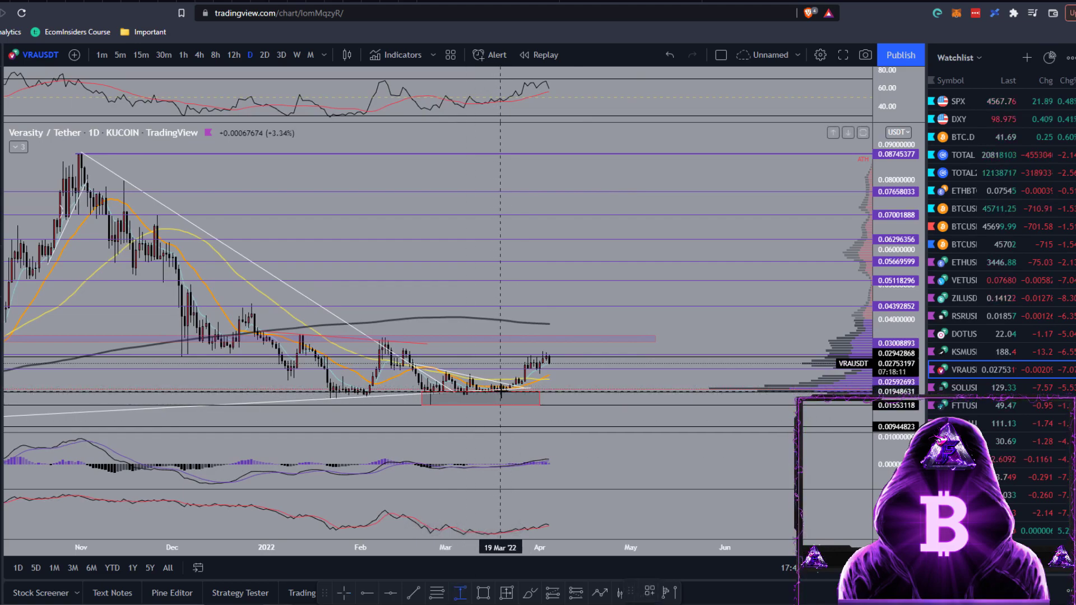
click(433, 404)
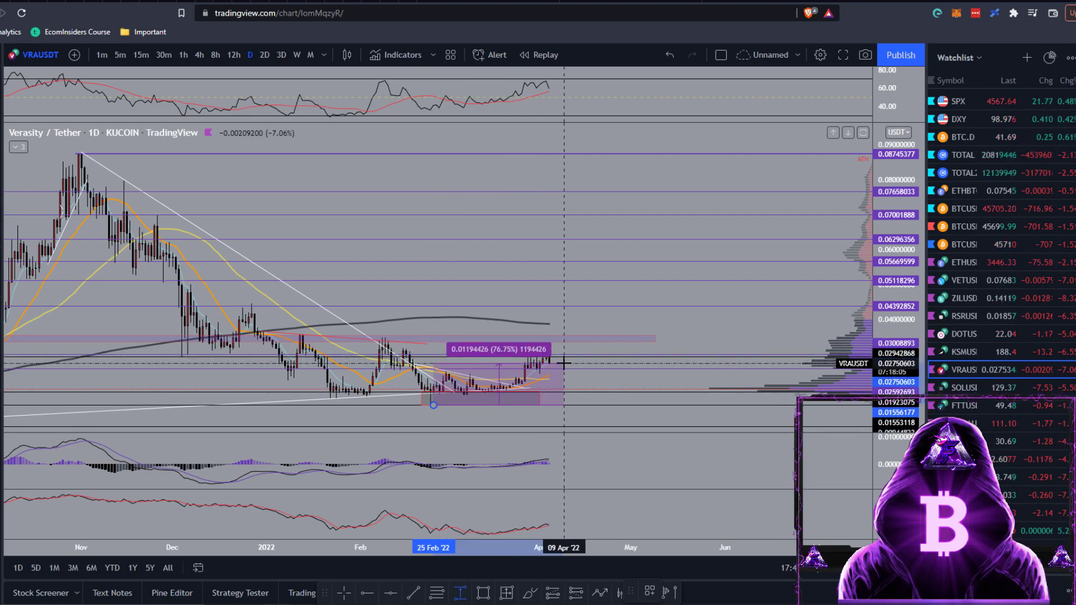
click(563, 363)
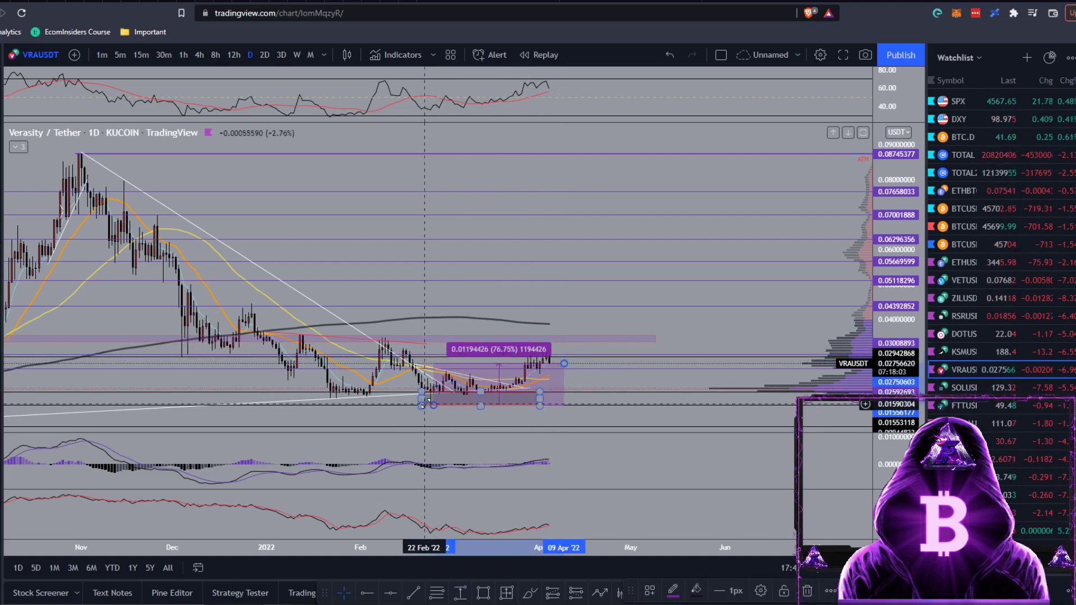
drag(433, 405, 461, 392)
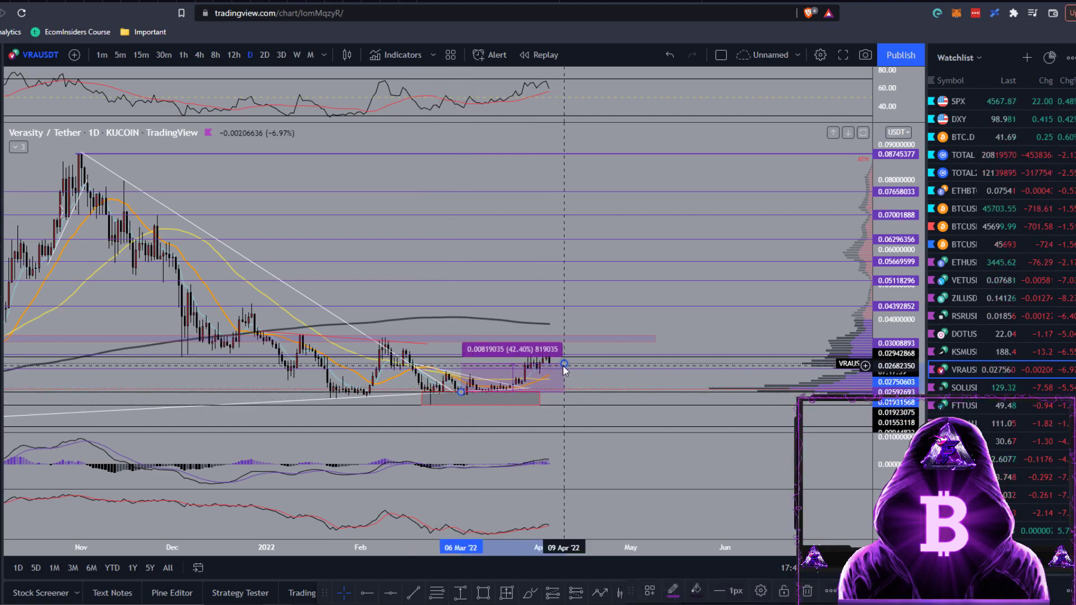
drag(563, 363, 563, 352)
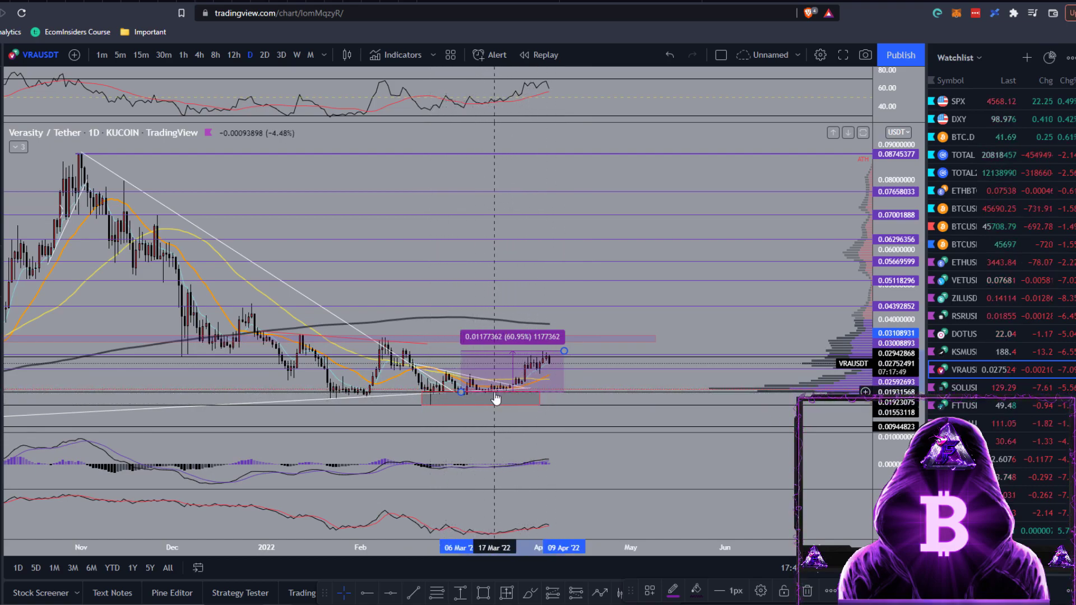
click(543, 373)
scroll(536, 394, up, 1)
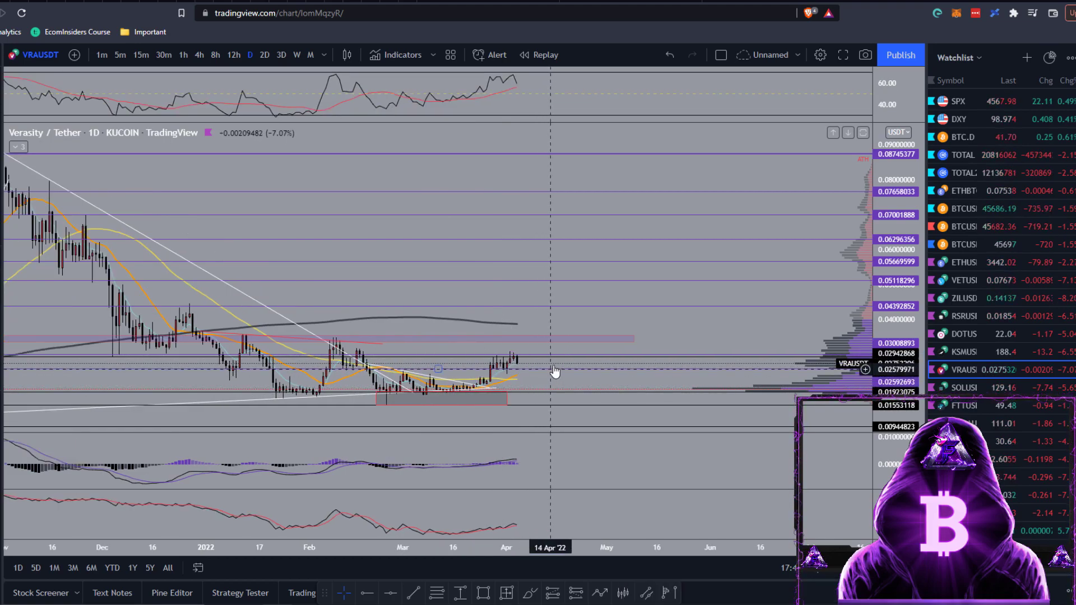
Switch the VRA/USDT chart to 4-hour candles with the 4h shortcut.
text(4h)
key(Return)
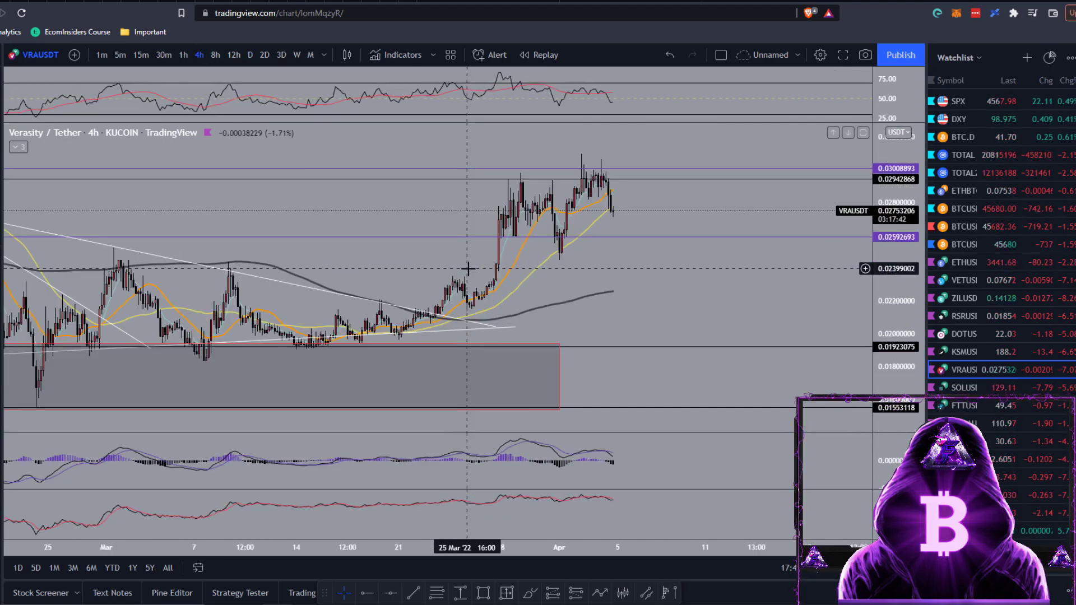
scroll(716, 300, up, 2)
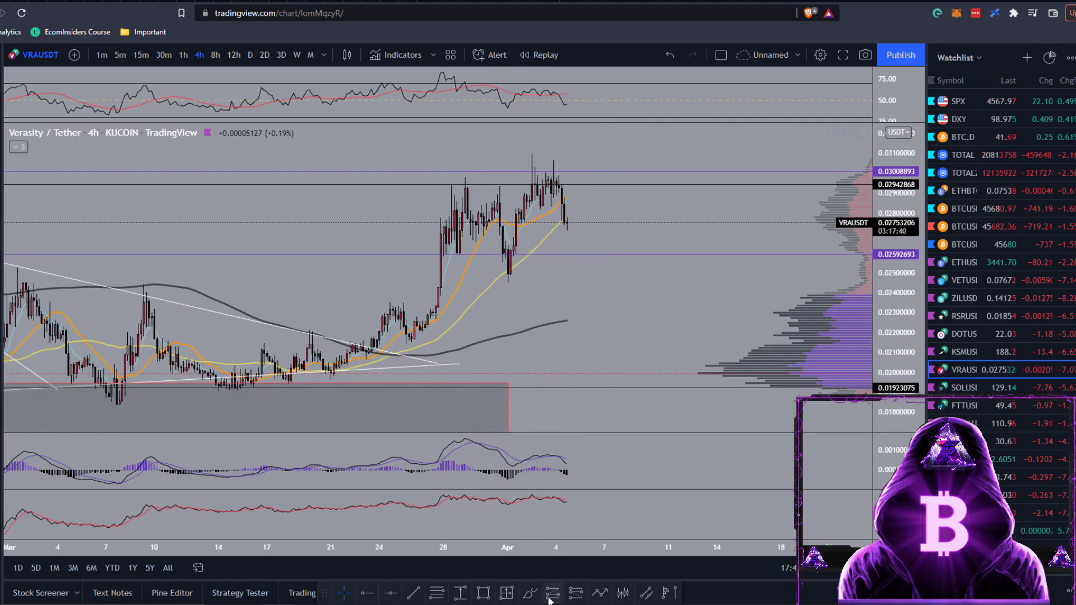
Draw a Fibonacci retracement from the 0.01964163 swing low to the 0.02979842 high.
click(435, 592)
click(323, 379)
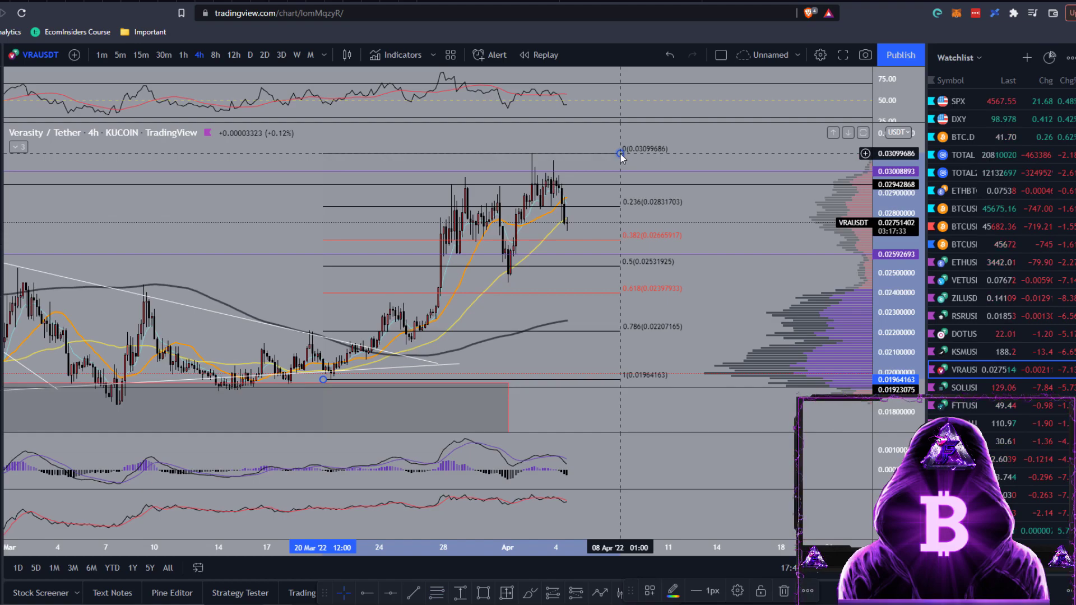
click(617, 177)
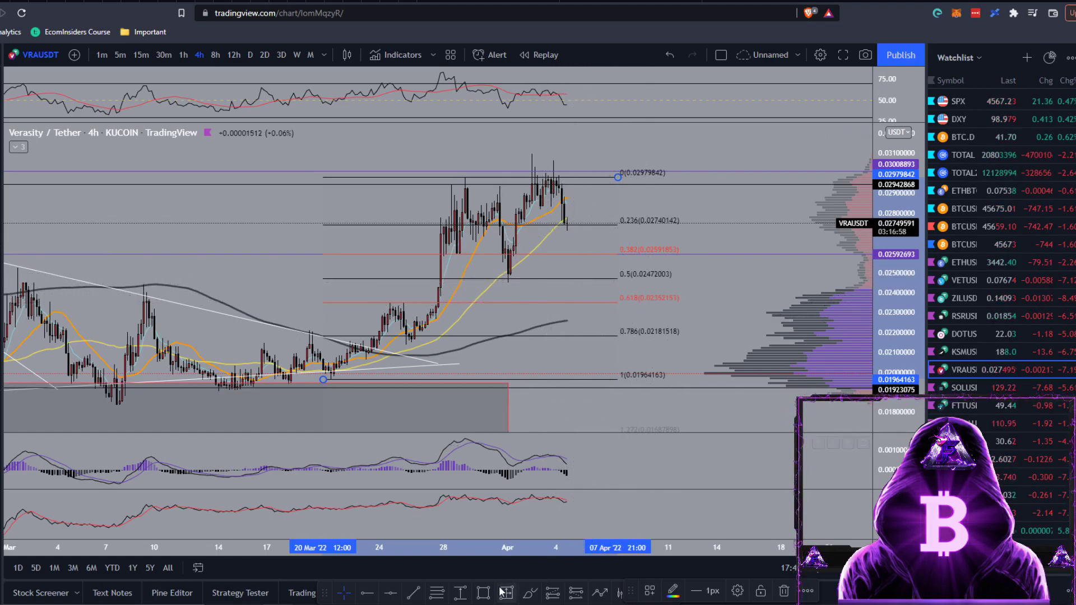
Shade a rectangle over the 0.382–0.618 Fibonacci zone, roughly 0.0259 to 0.0234.
click(483, 594)
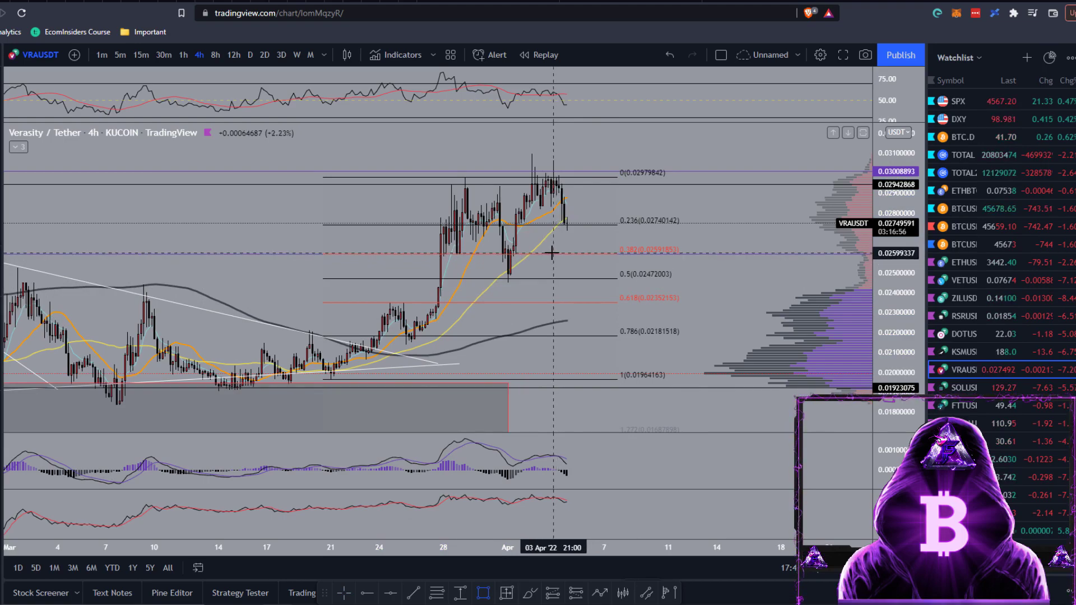
drag(553, 254, 620, 305)
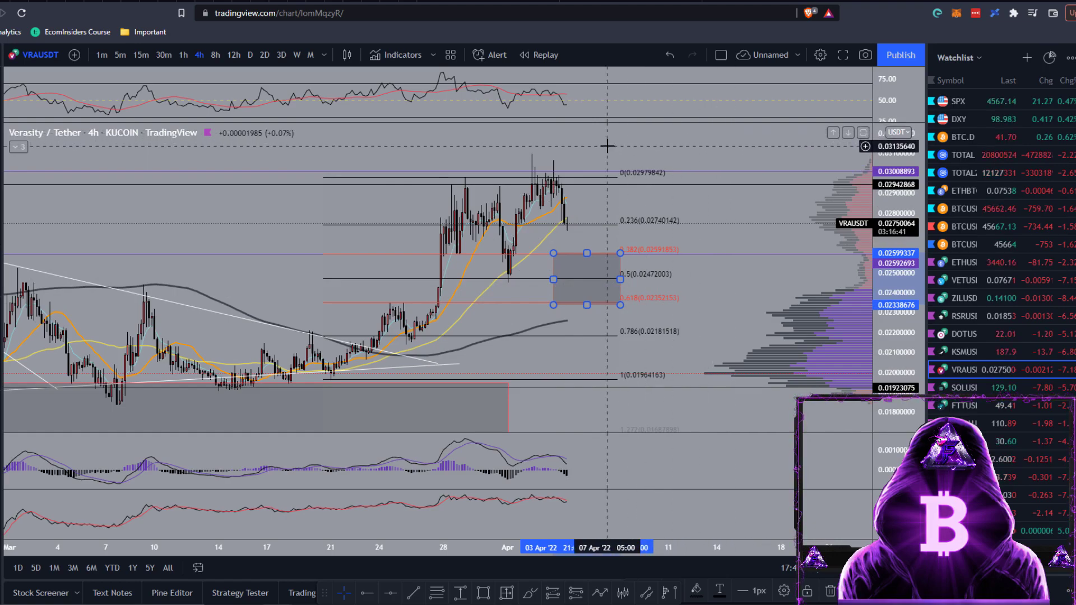
click(689, 146)
scroll(1065, 339, down, 5)
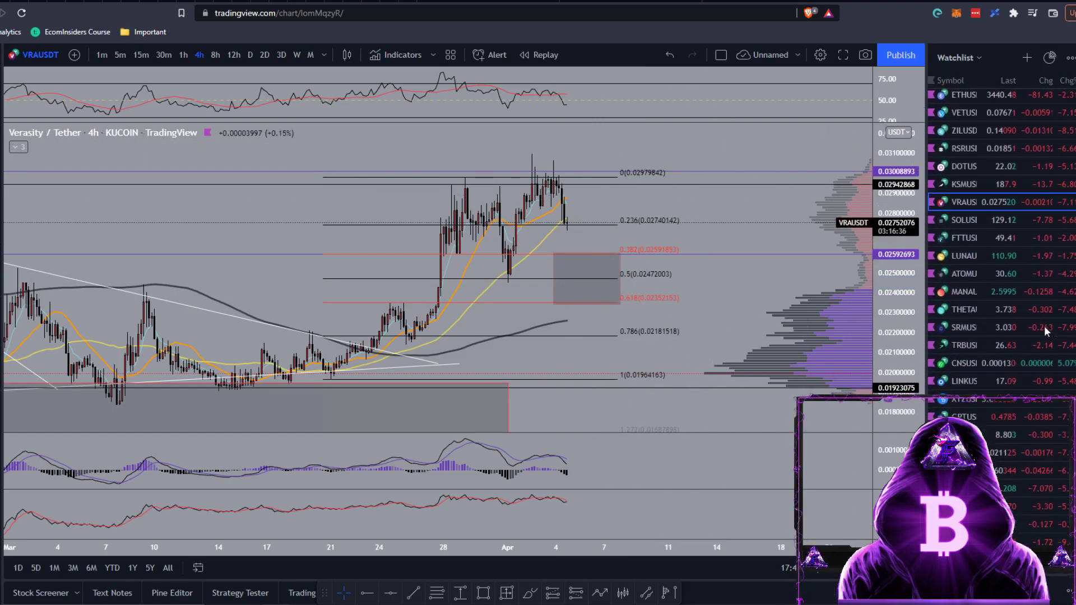
Add VRABTC to the watchlist and open its Verasity / Bitcoin chart.
click(1021, 54)
text(VRABTC)
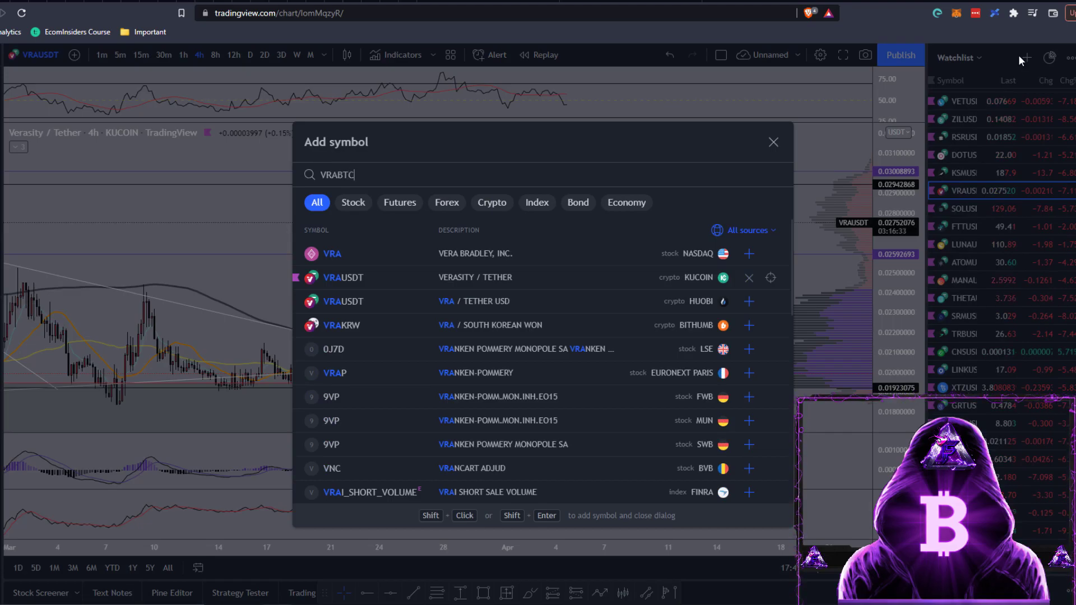
click(752, 253)
click(769, 256)
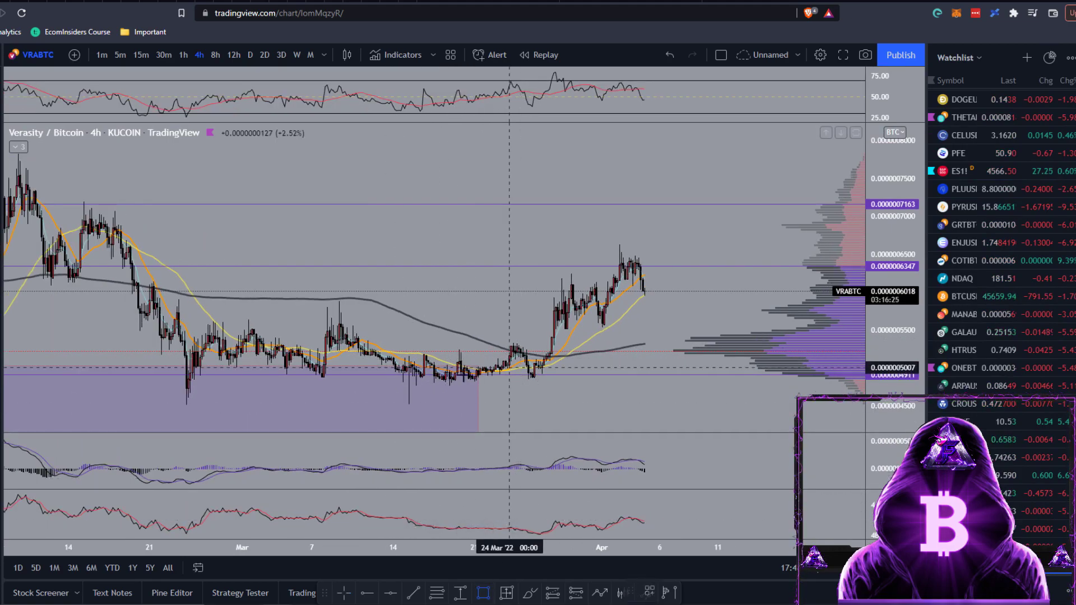
Measure the rally from the late-March low, reading about 22.60%.
click(654, 250)
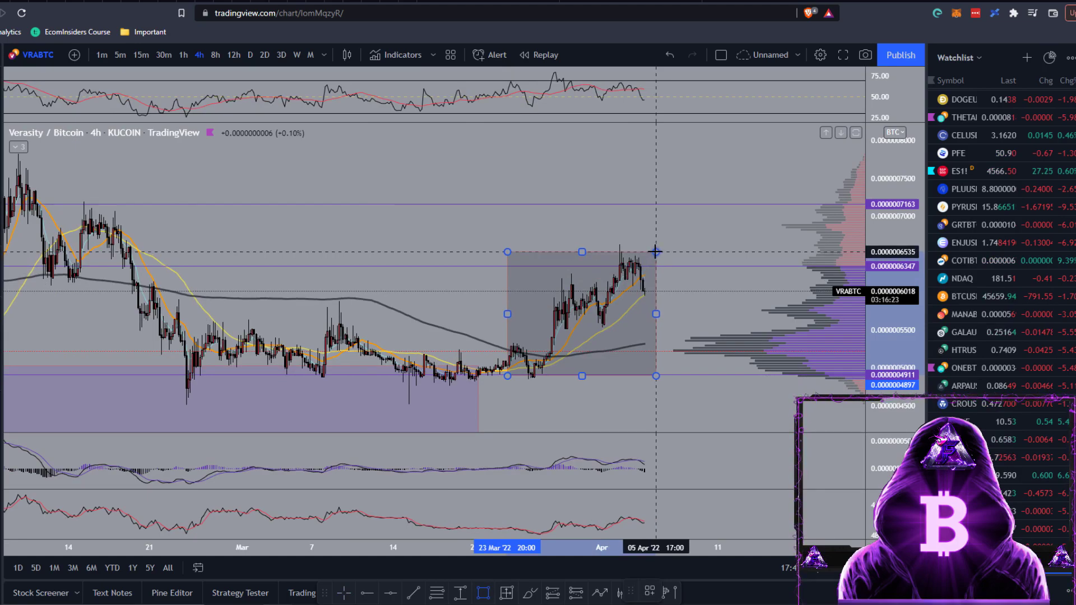
click(530, 515)
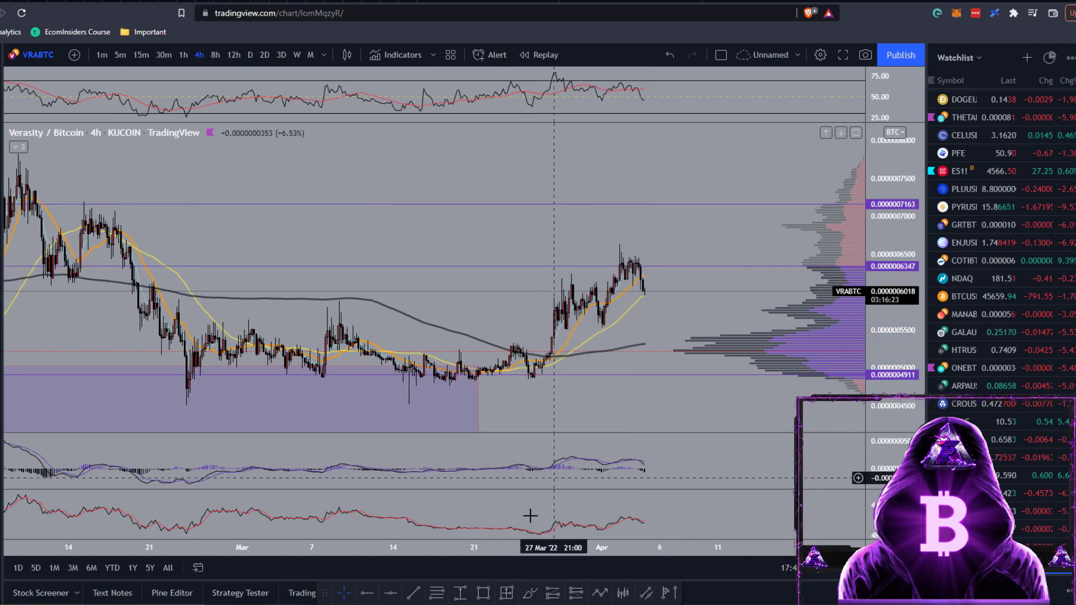
click(516, 376)
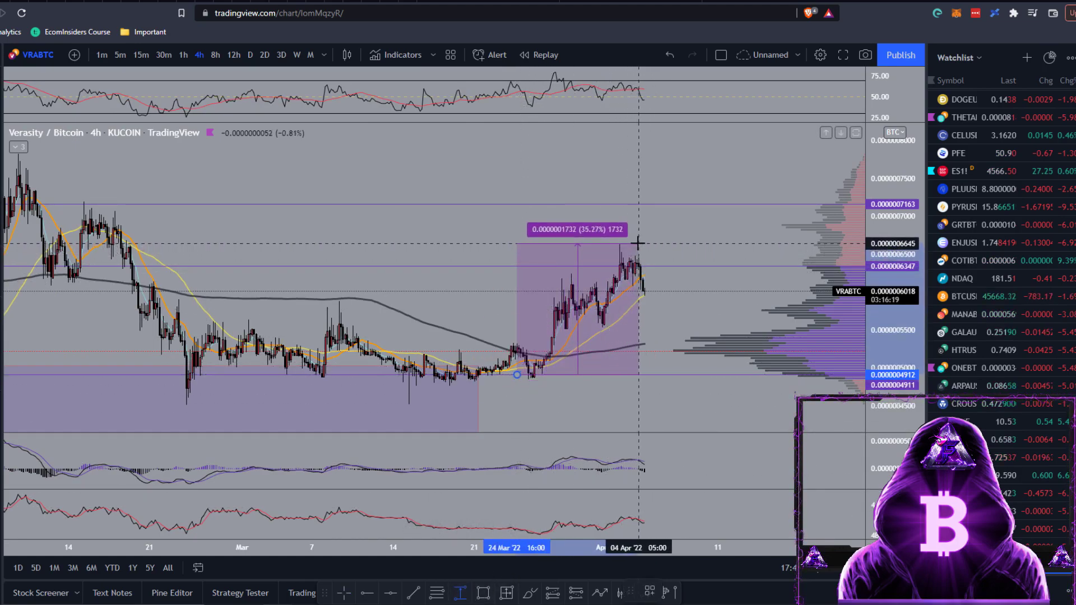
click(670, 290)
click(671, 292)
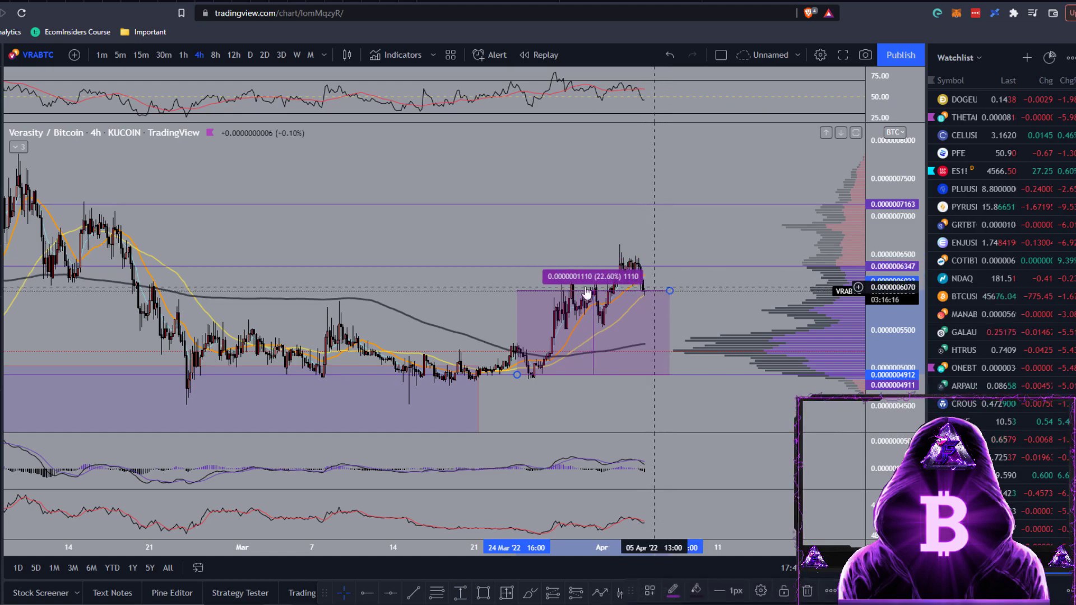
Draw a Fib retracement from the late-March low to the April high, boxing 0.5–0.786.
click(617, 355)
scroll(612, 356, up, 5)
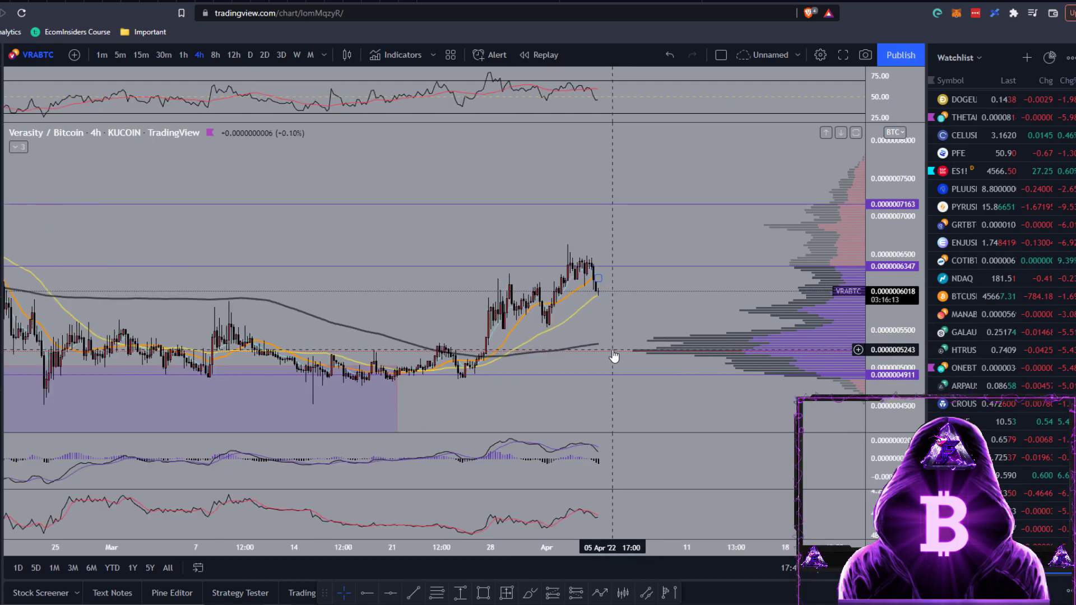
scroll(643, 338, up, 1)
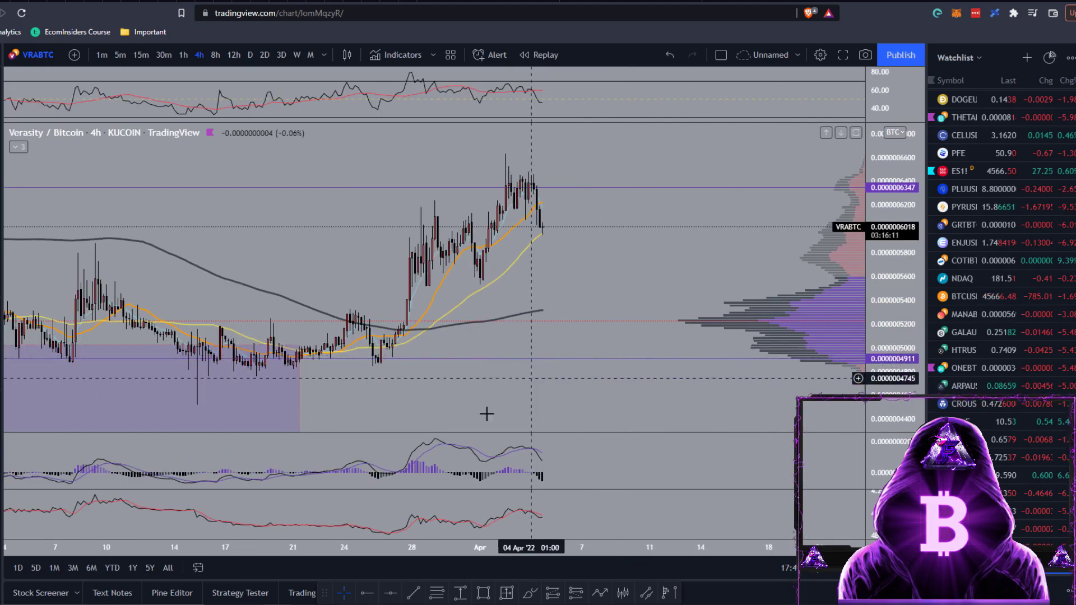
click(361, 367)
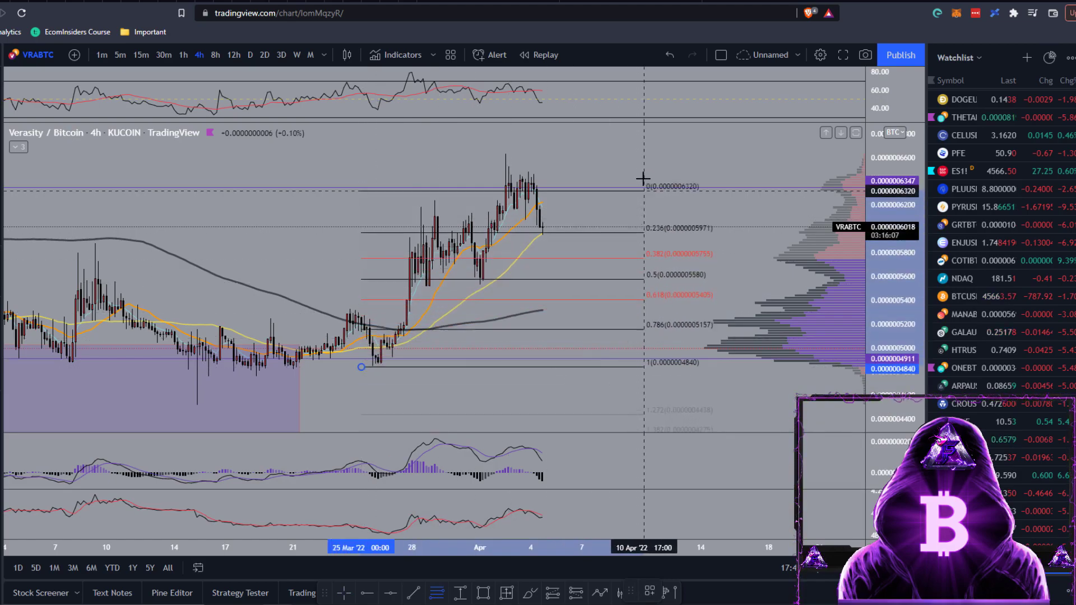
click(624, 154)
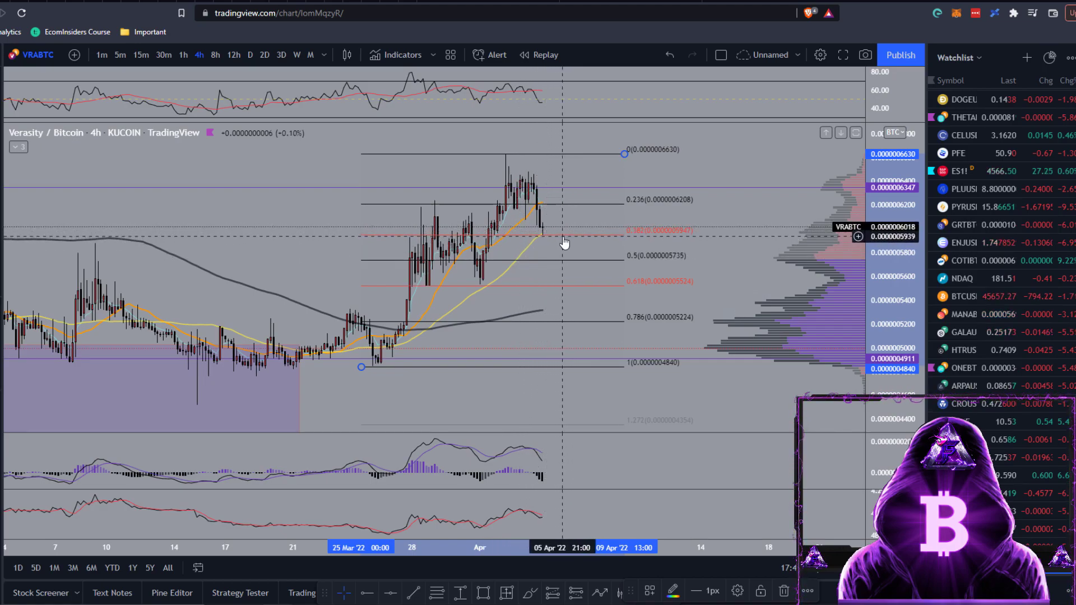
click(491, 596)
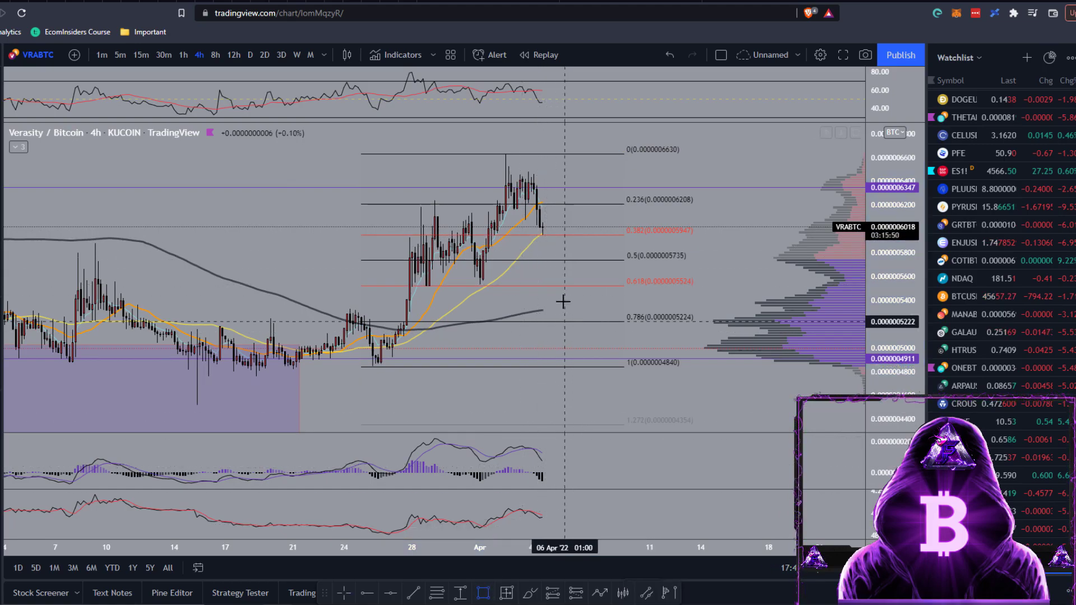
mouse_move(542, 258)
mouse_down()
mouse_move(621, 291)
mouse_move(627, 323)
mouse_up()
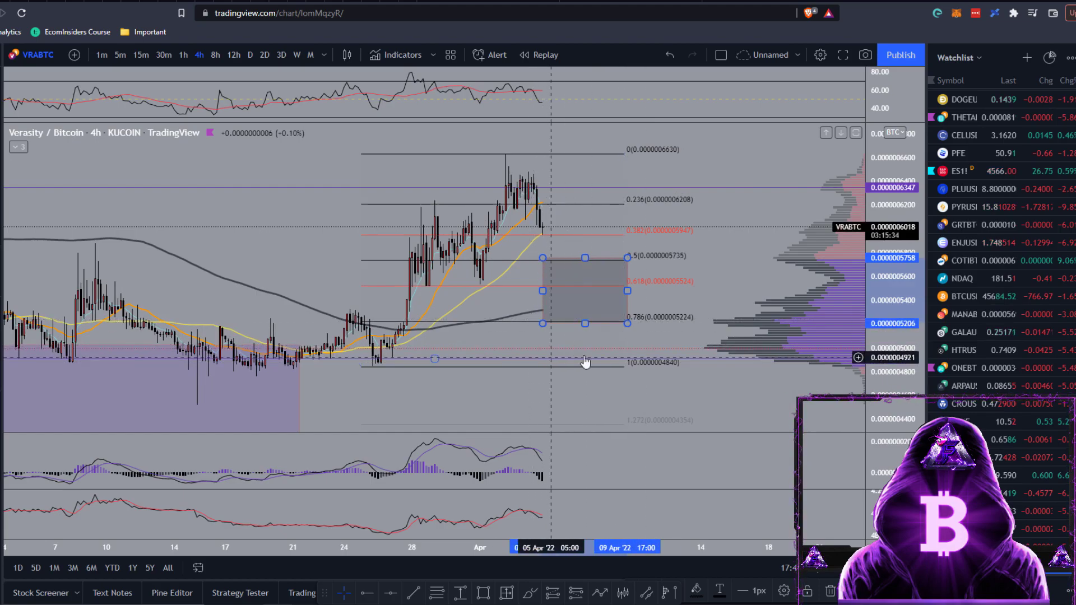
Stretch the shaded box down to about 0.0000004911, just above the 1.0 Fibonacci level.
drag(585, 324, 591, 359)
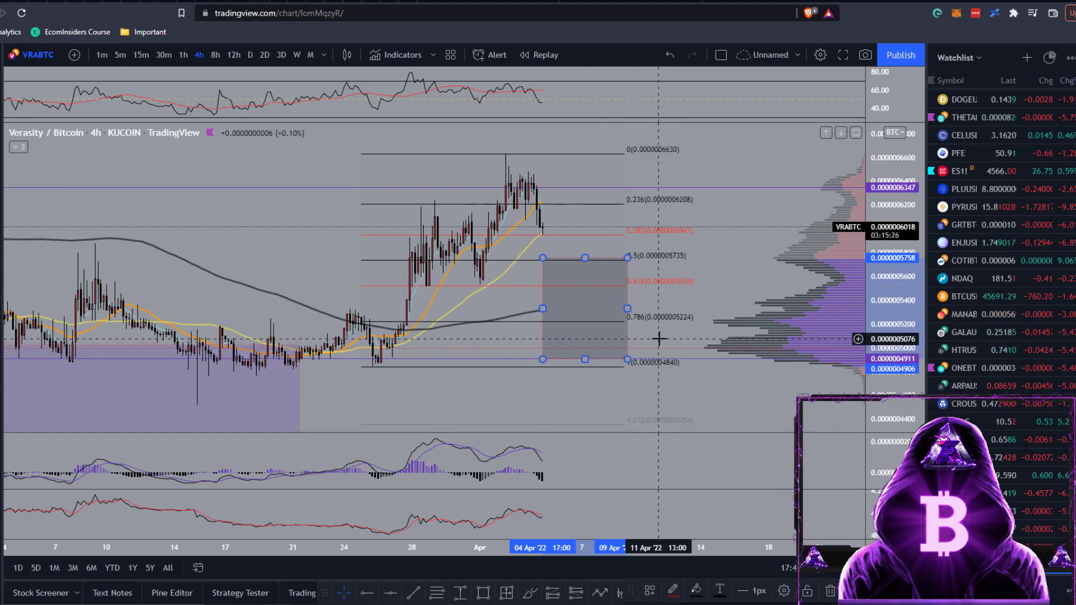
click(1000, 369)
scroll(1003, 370, down, 10)
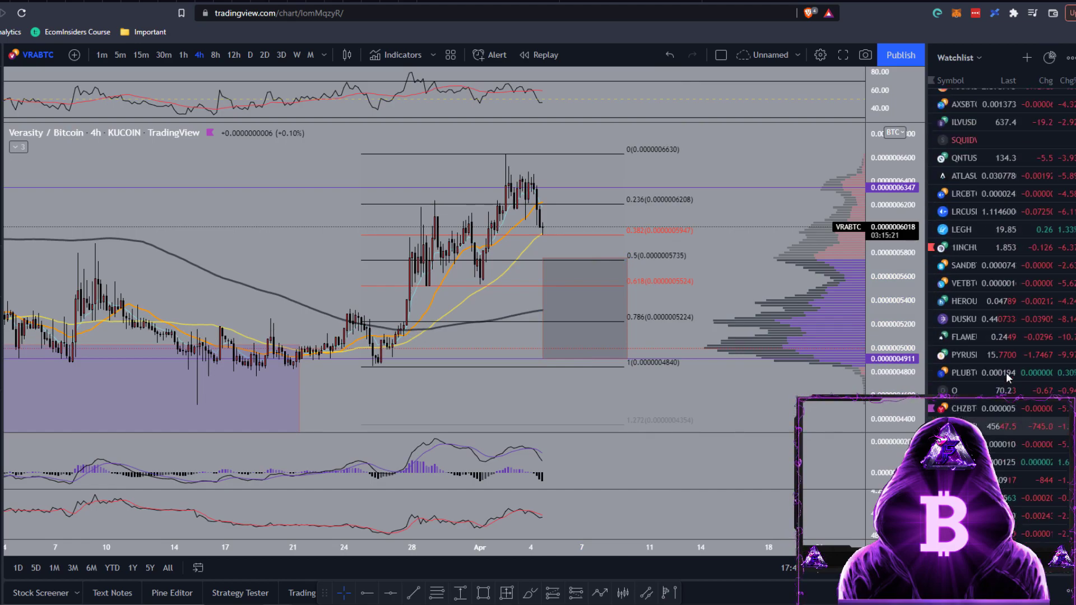
scroll(1007, 372, down, 15)
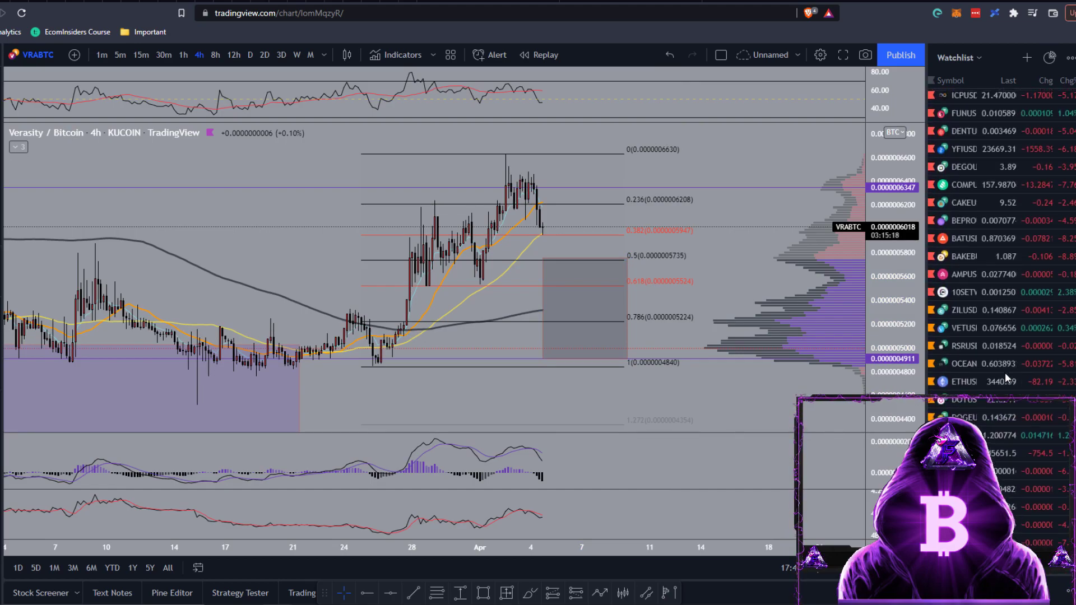
Switch back to the VRAUSDT daily chart and delete the old Fibonacci retracement.
scroll(1004, 372, down, 10)
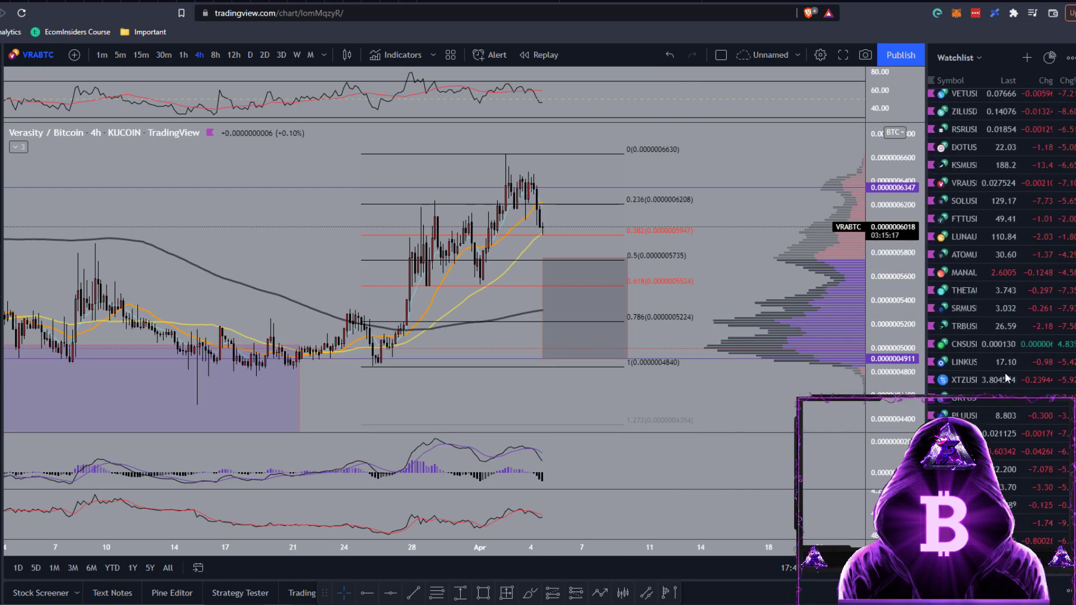
scroll(1004, 372, up, 3)
click(1004, 372)
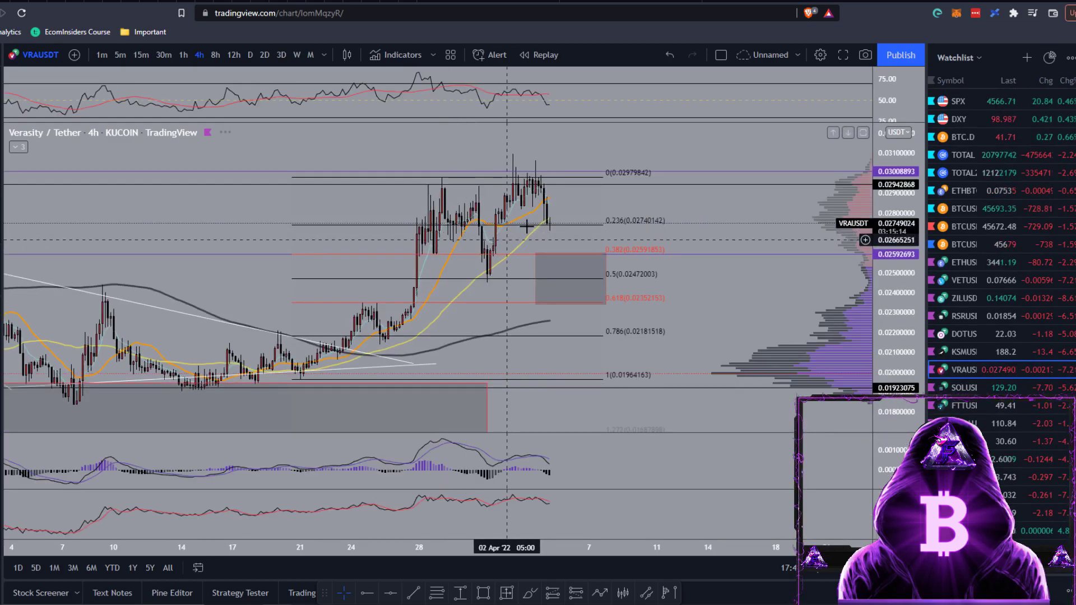
click(564, 176)
key(Delete)
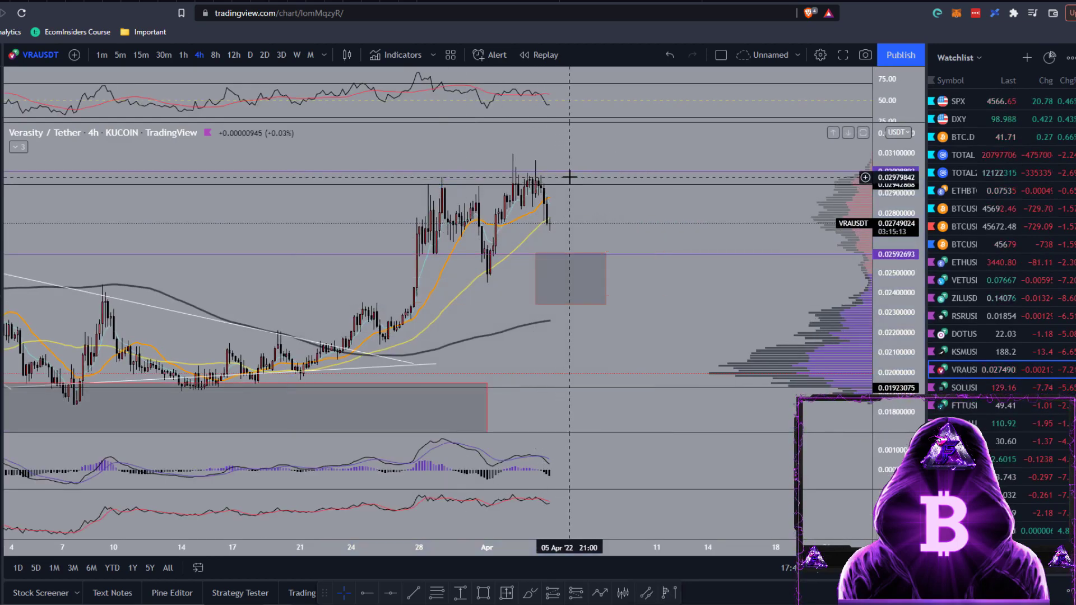
click(250, 55)
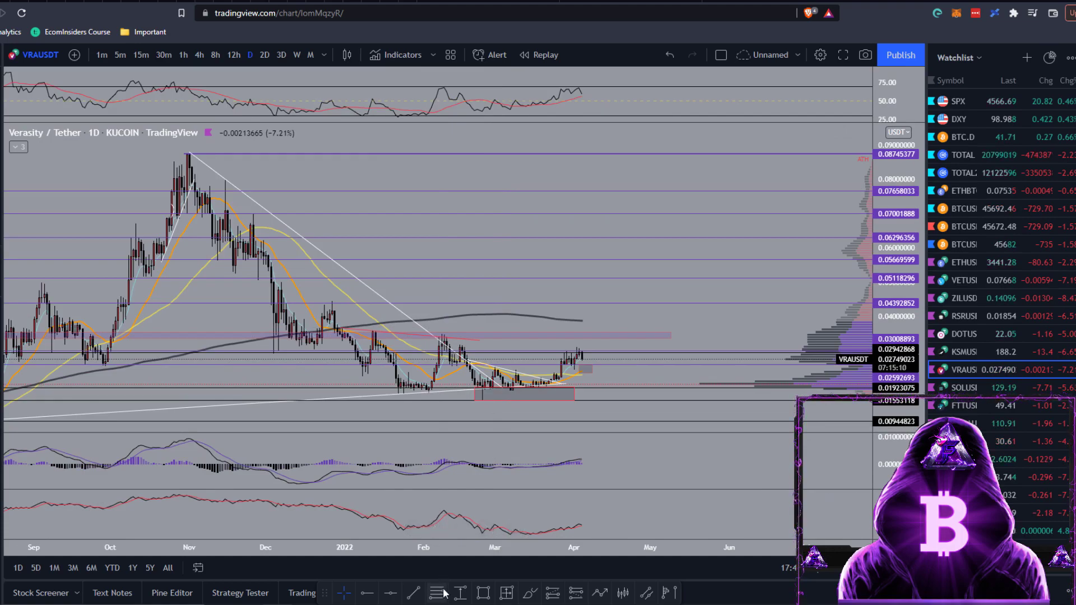
click(443, 593)
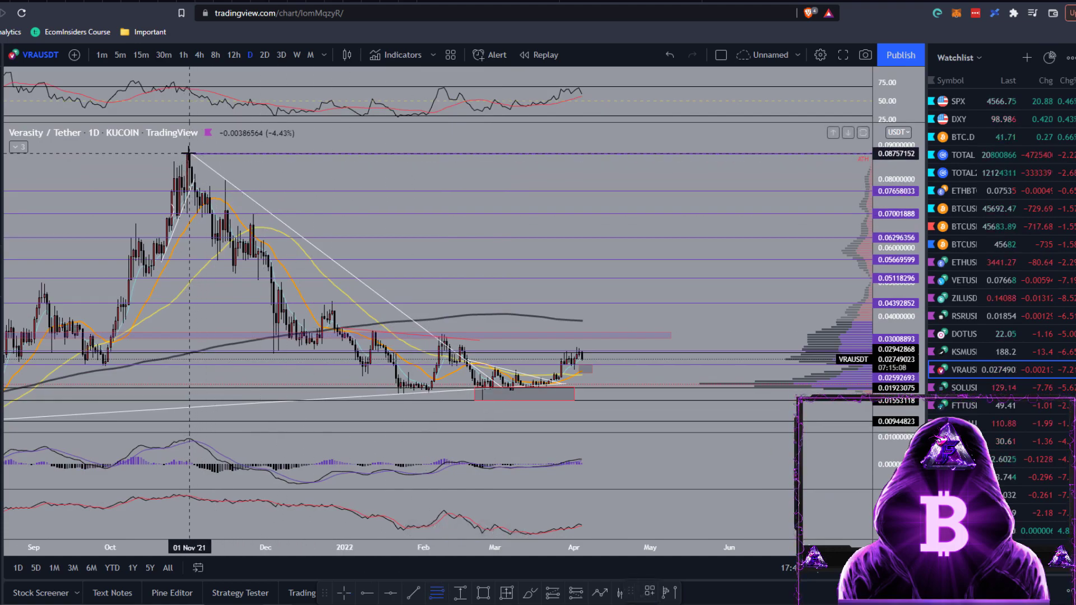
click(190, 153)
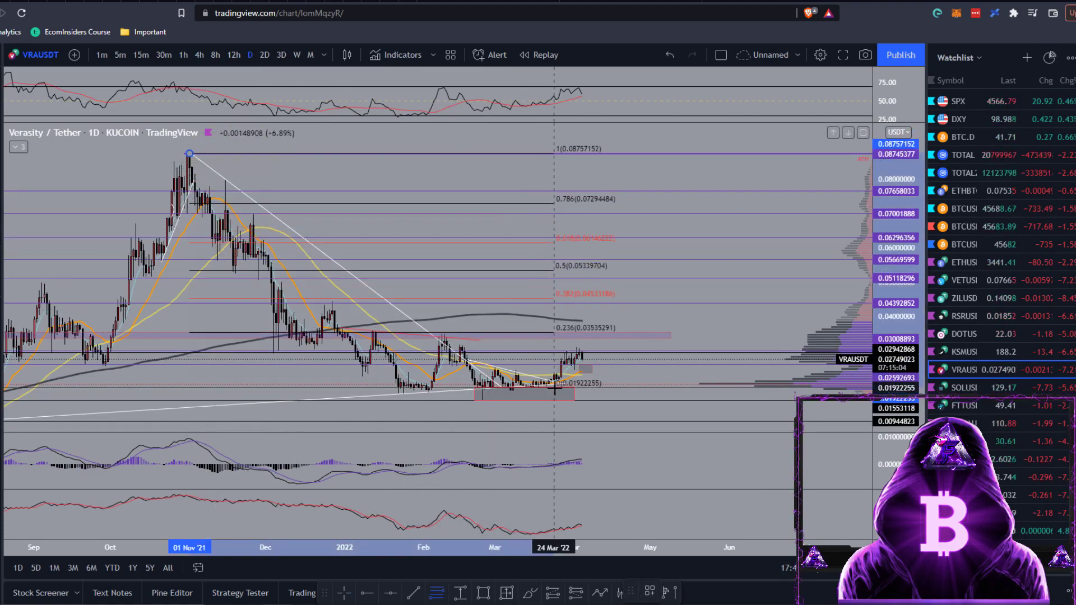
click(609, 401)
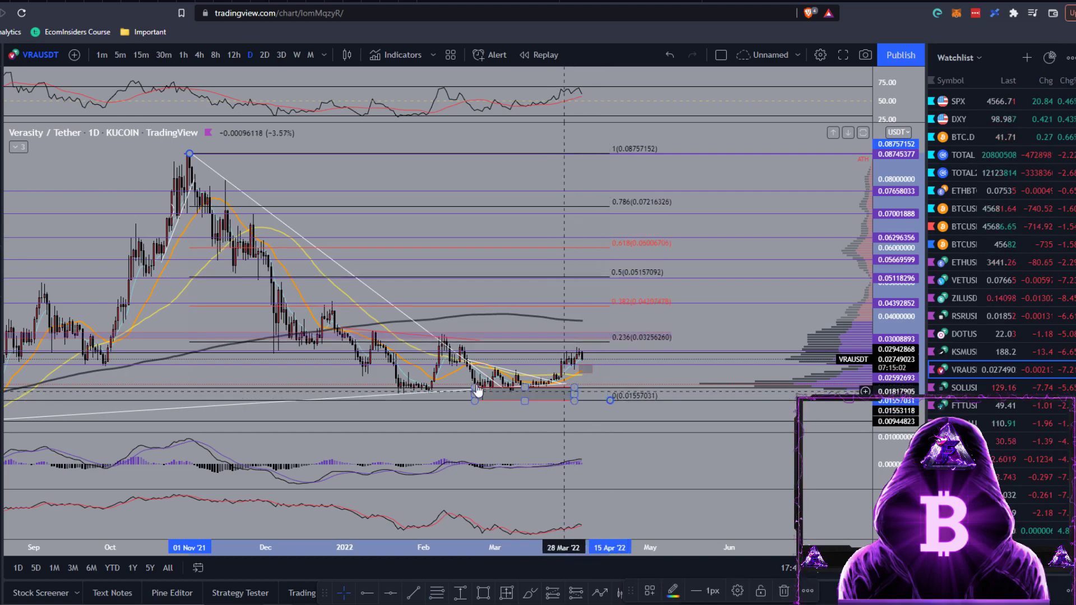
click(645, 361)
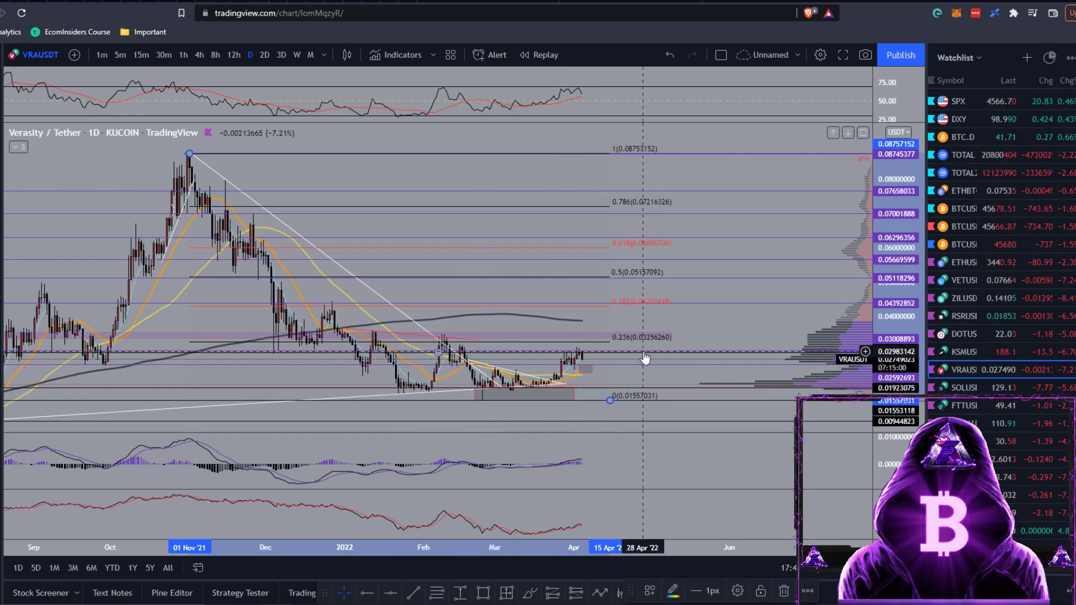
scroll(654, 350, up, 2)
drag(701, 173, 708, 175)
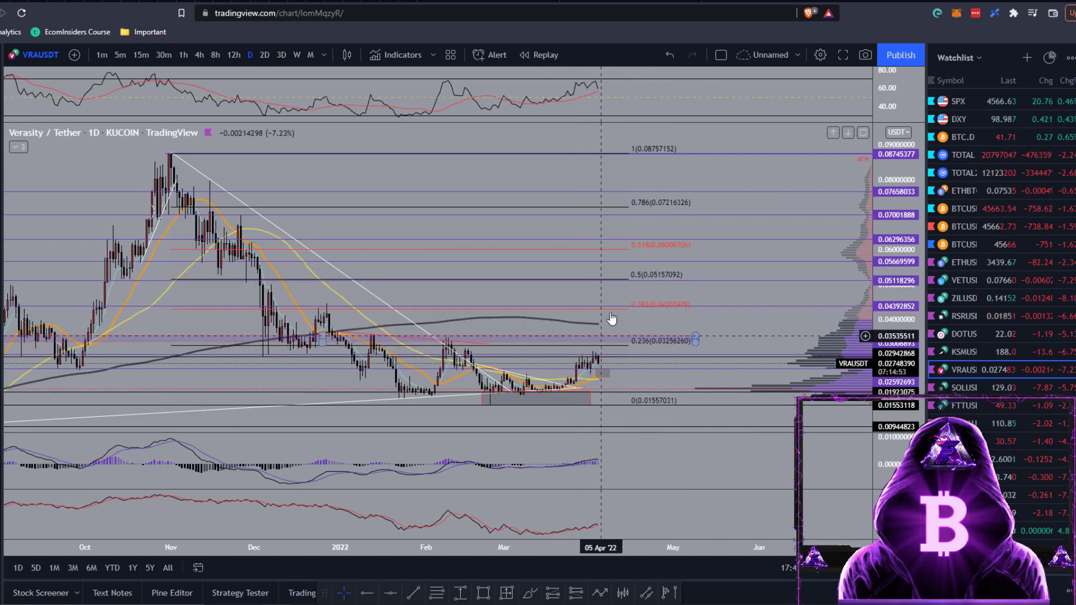
click(965, 225)
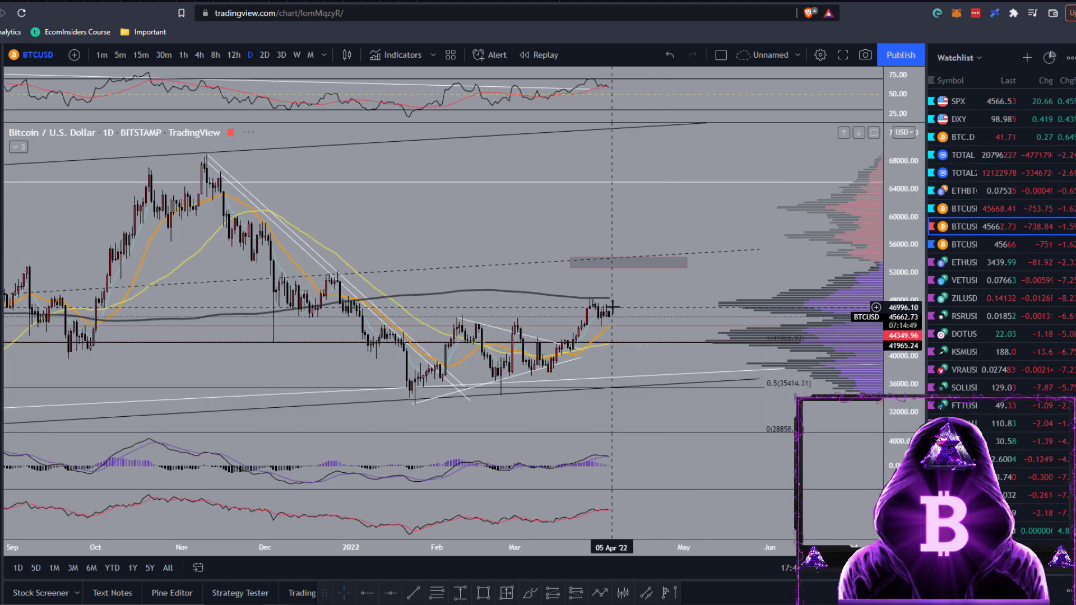
scroll(652, 263, down, 2)
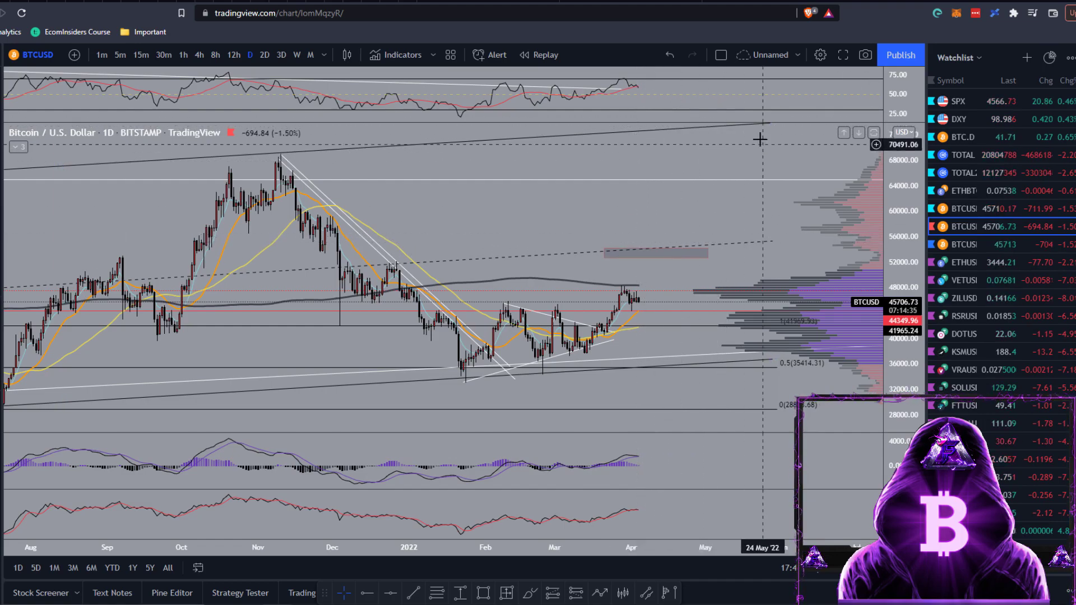
drag(730, 171, 729, 126)
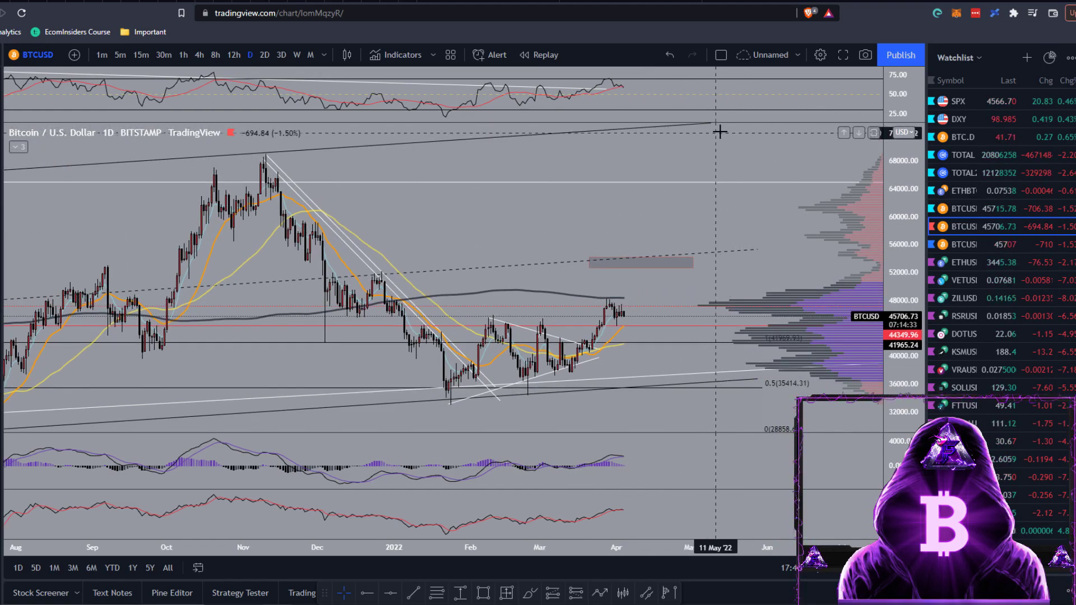
drag(889, 179, 889, 197)
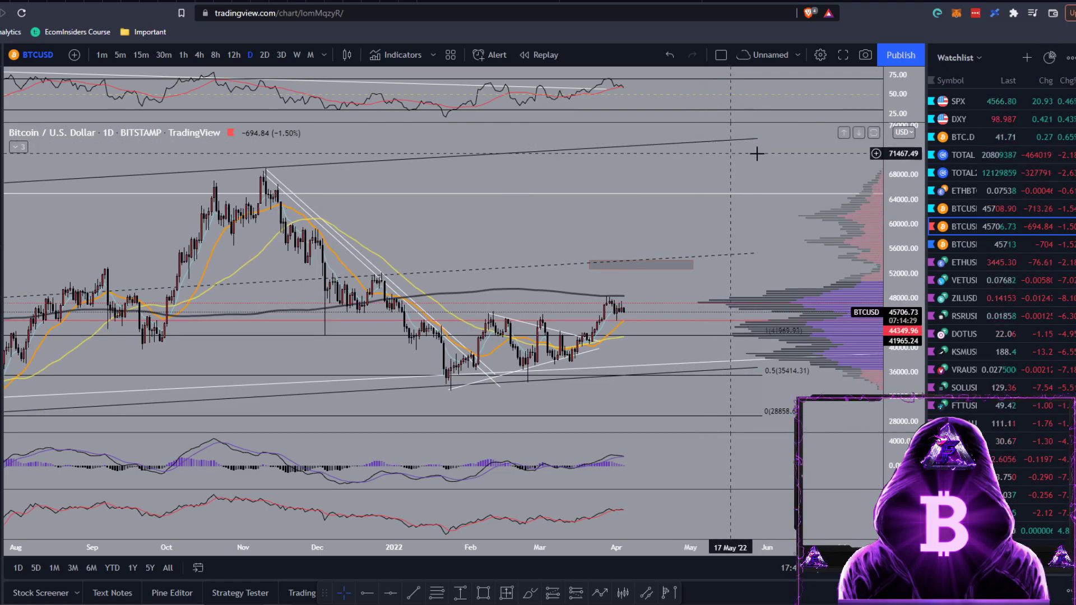
click(985, 372)
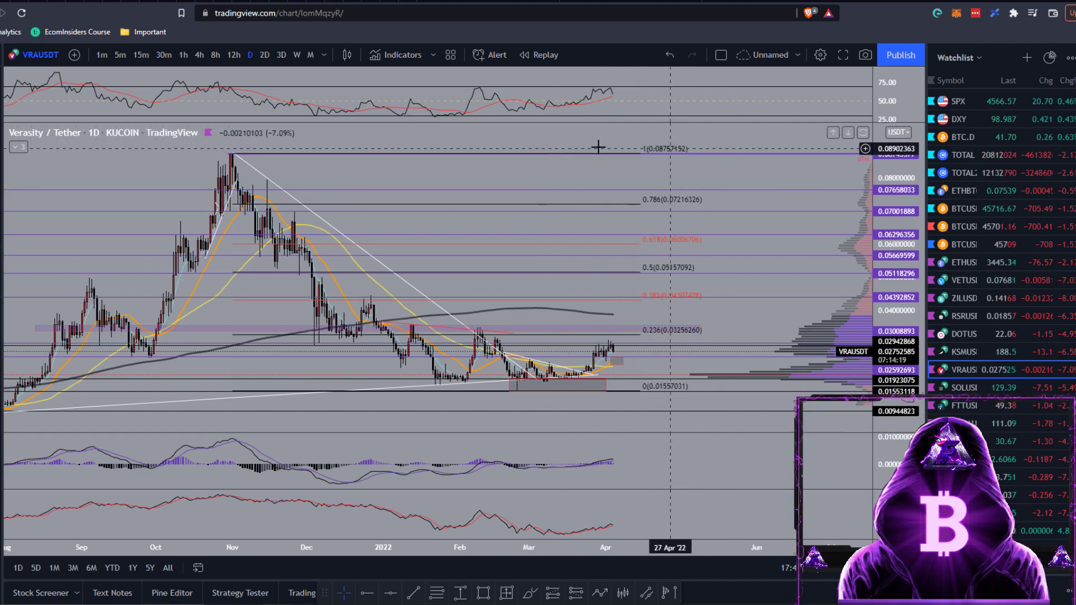
Compress and pan the price scale to reveal the 2.618, 3.618 and 4.618 extension levels.
drag(681, 133, 695, 157)
drag(882, 158, 908, 187)
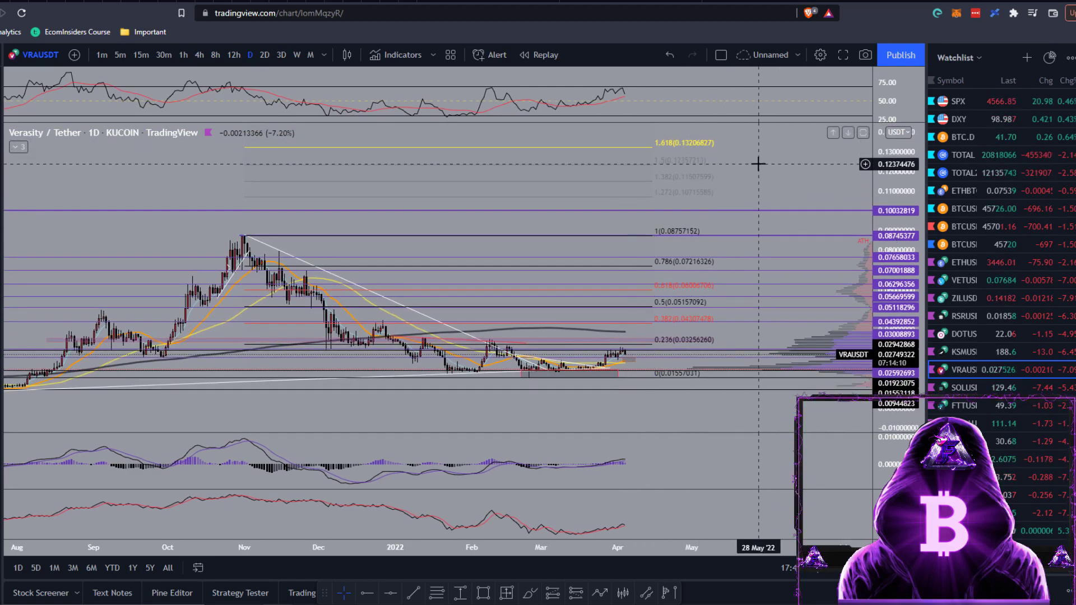
drag(758, 164, 760, 182)
drag(891, 169, 744, 211)
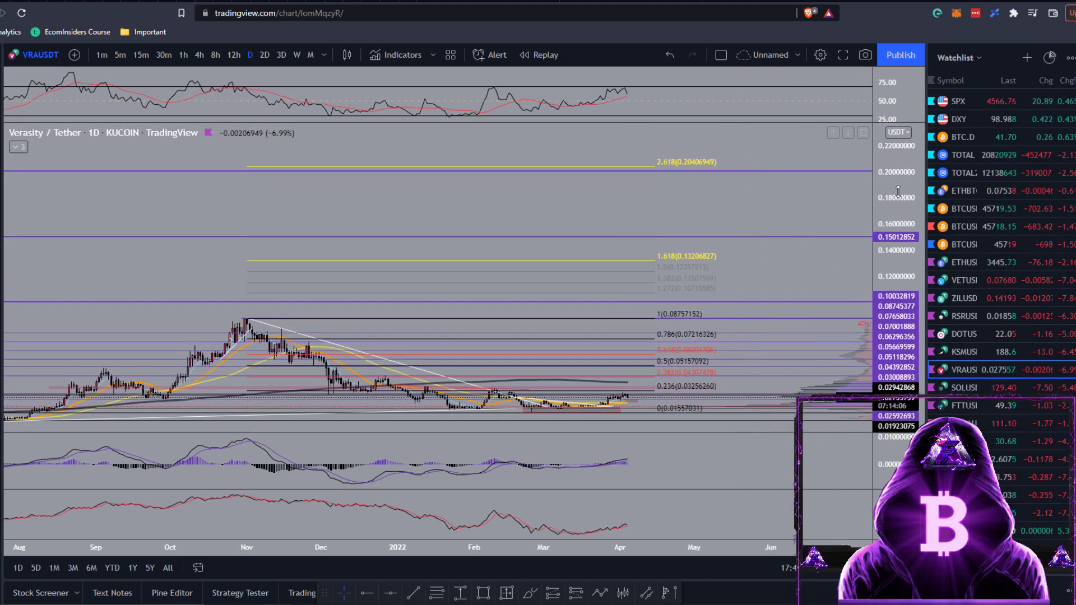
drag(898, 190, 897, 212)
drag(782, 180, 773, 199)
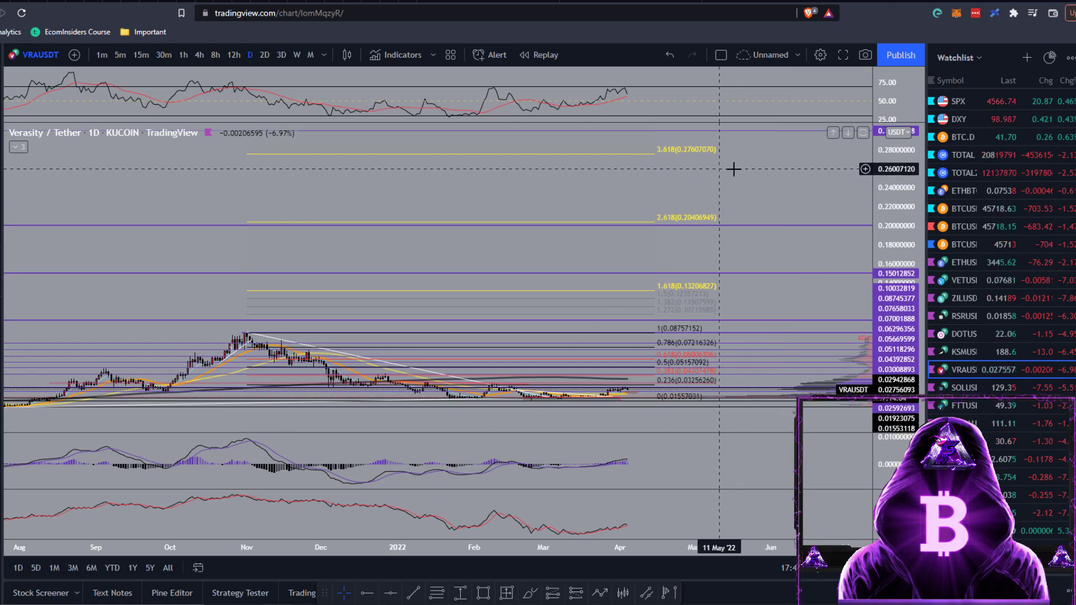
drag(891, 181, 798, 230)
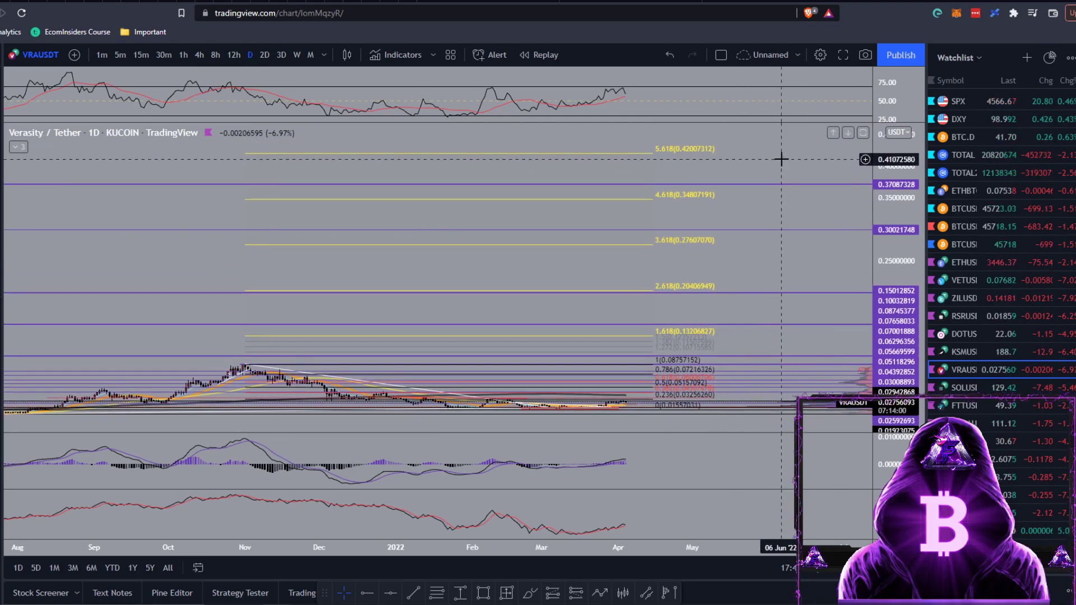
Extend the price scale to about 0.5 so the 5.618 target (0.42007312) shows, then spread the levels.
drag(781, 159, 717, 160)
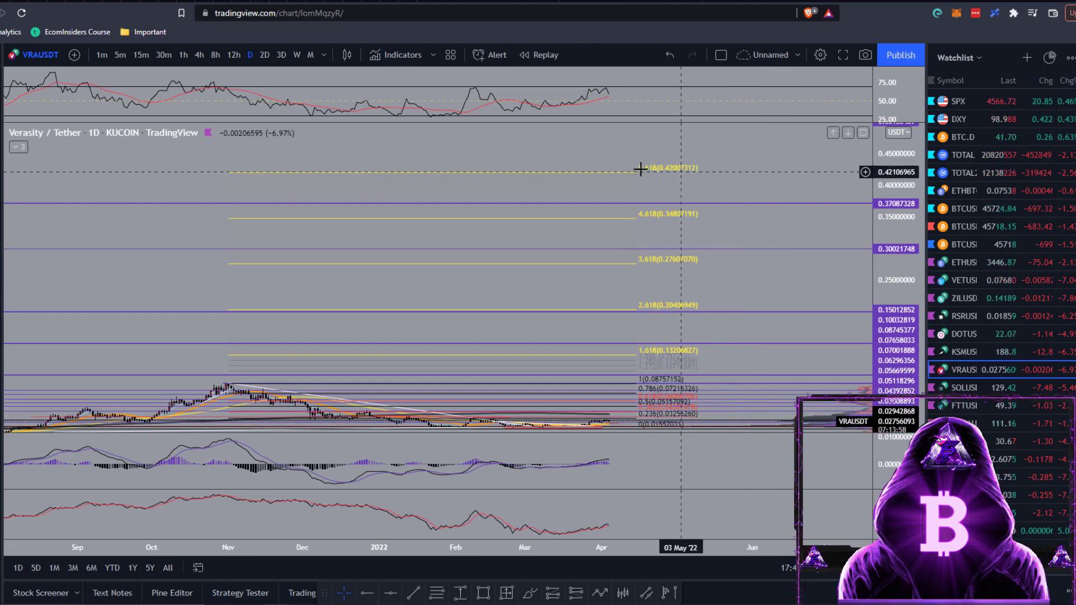
drag(899, 188, 902, 213)
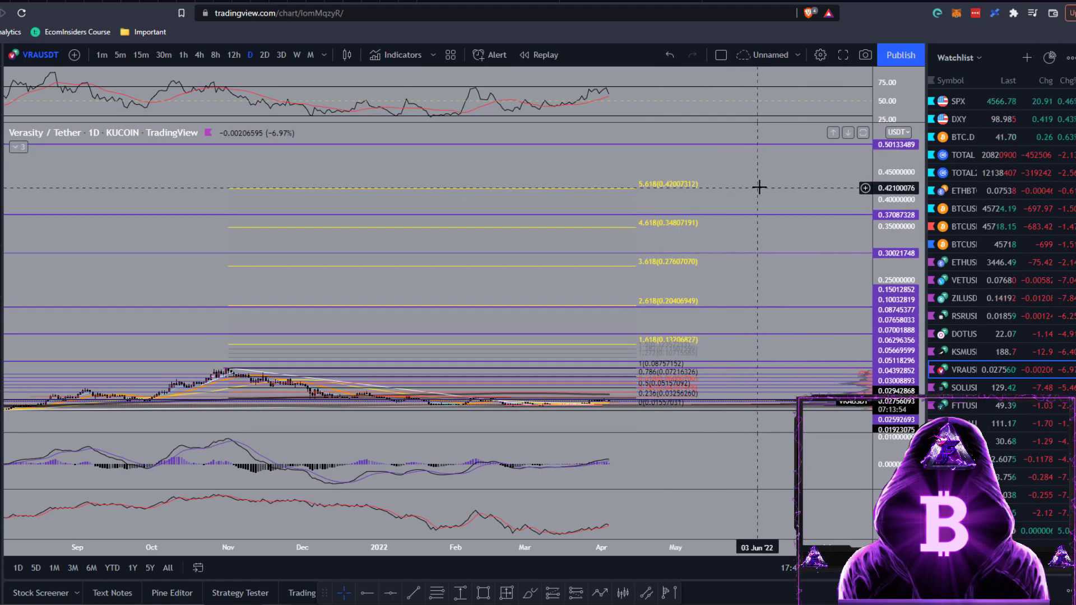
drag(759, 187, 740, 190)
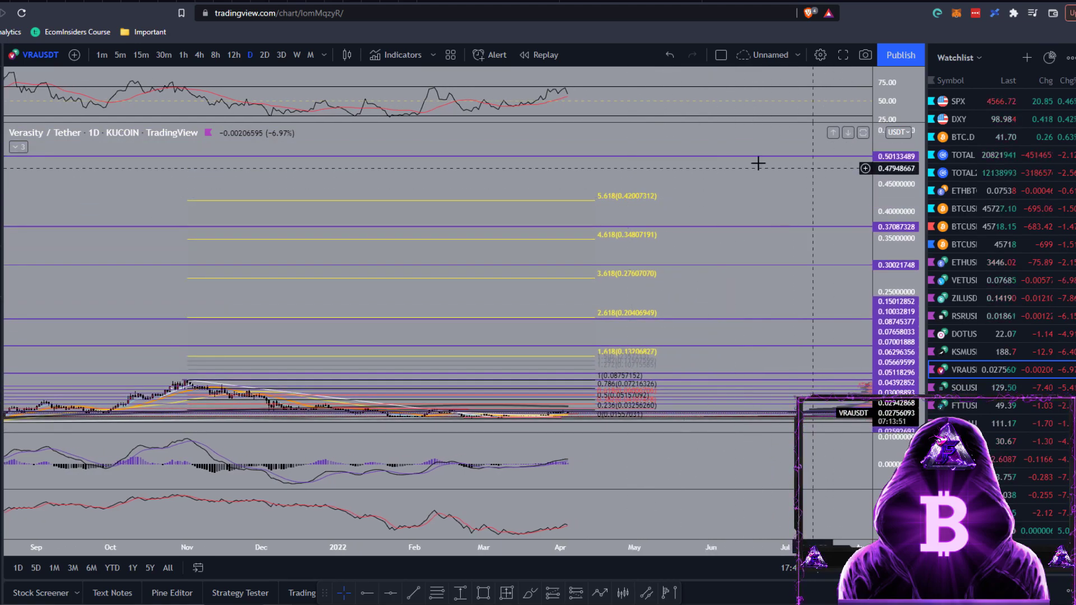
drag(756, 135, 763, 314)
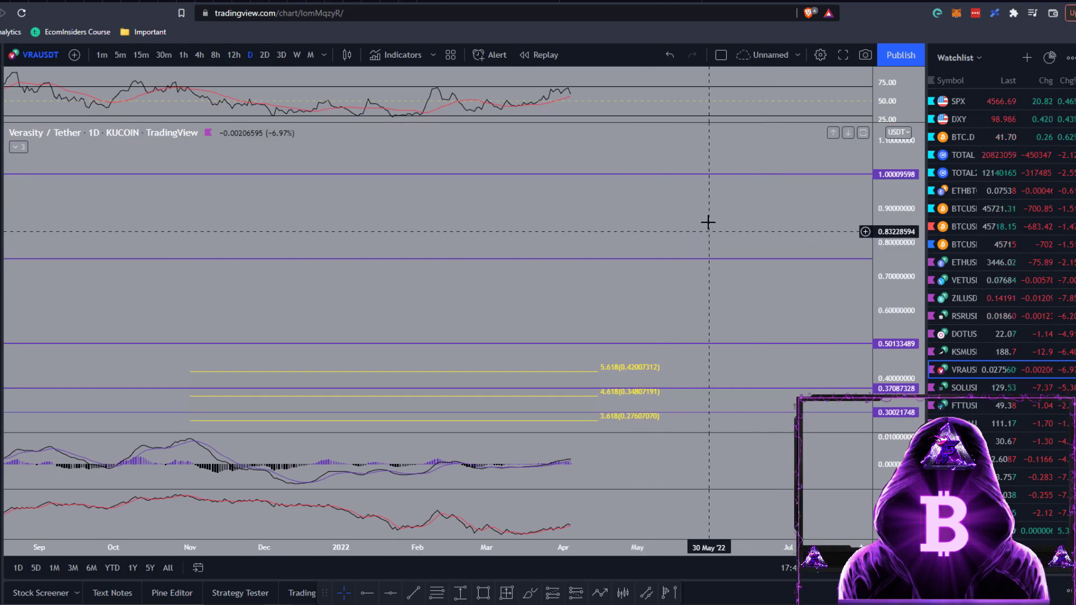
drag(703, 291, 716, 200)
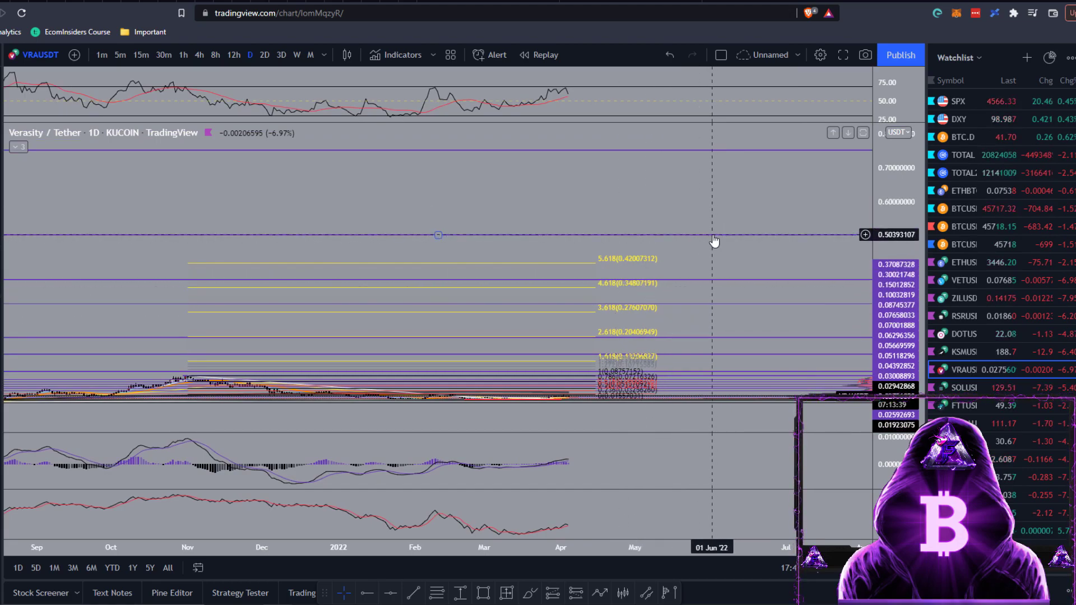
drag(717, 247, 756, 180)
Place Calculator on the left beside the chart, clear it and enter 0.5 ÷.
key(alt+Tab)
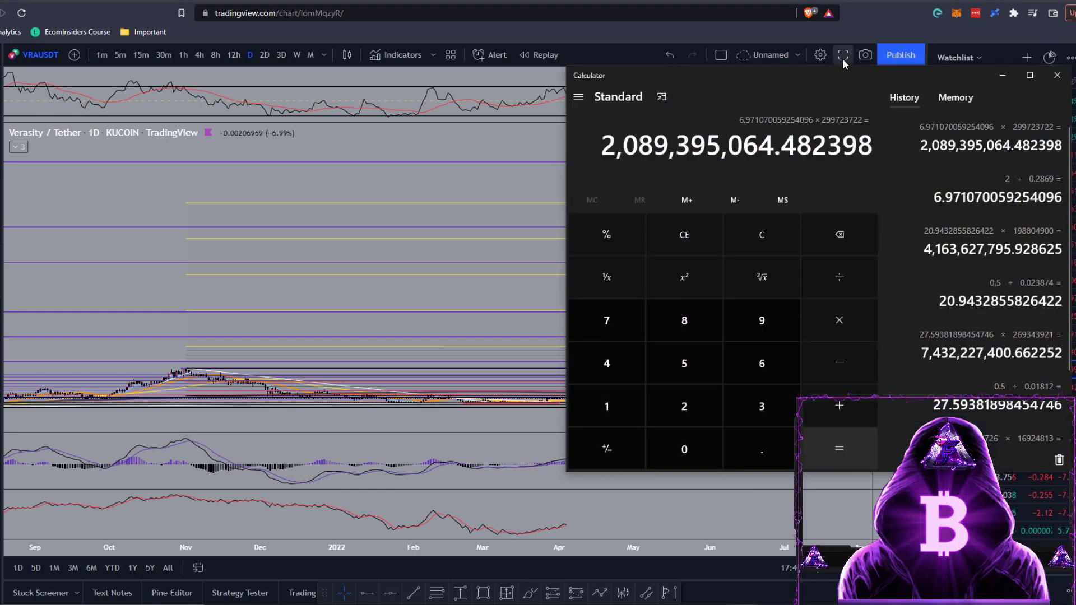
drag(845, 75, 298, 101)
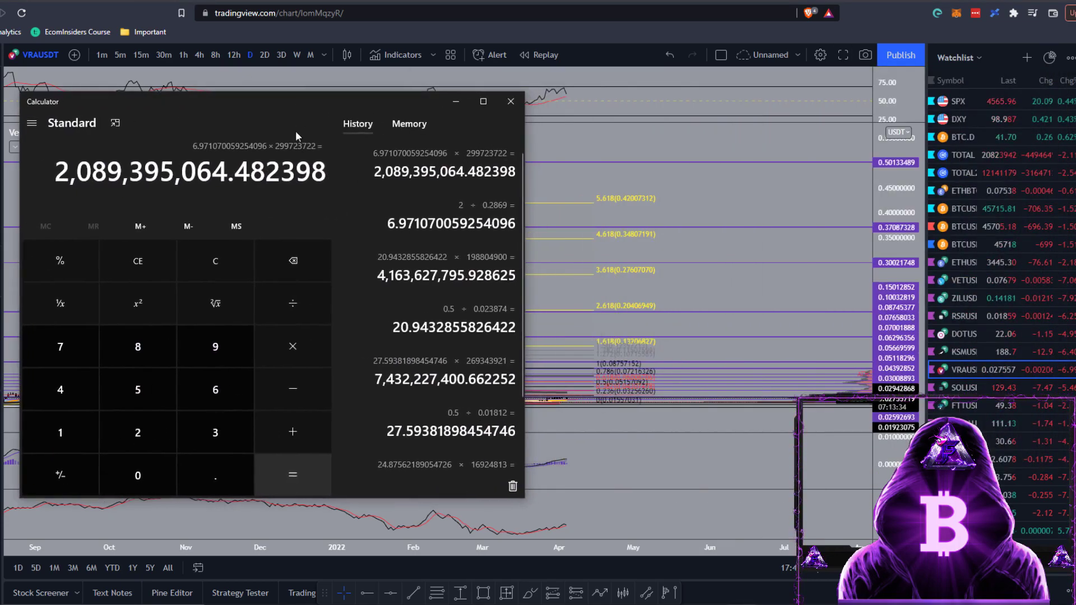
click(237, 259)
click(215, 475)
click(159, 382)
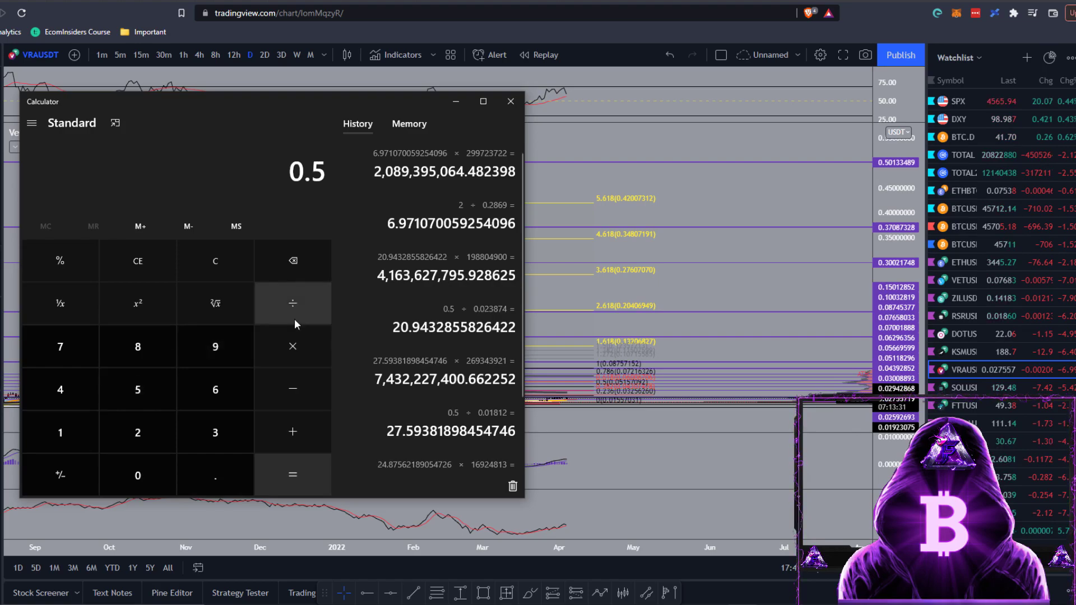
Divide by the current price 0.027557 to get an upside multiple of about 18.14.
click(174, 465)
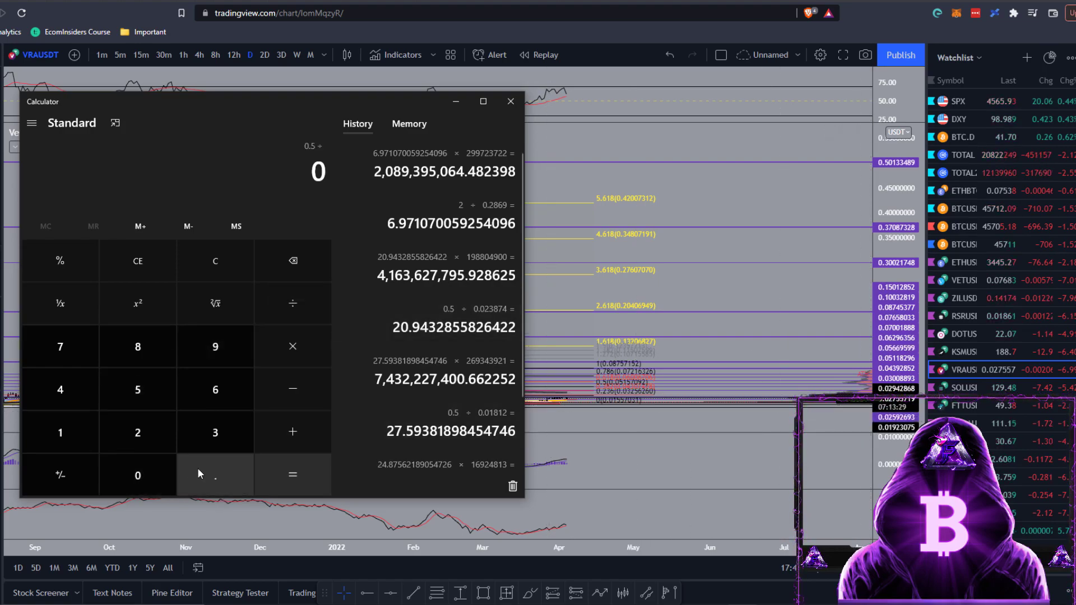
click(197, 468)
click(151, 467)
click(143, 431)
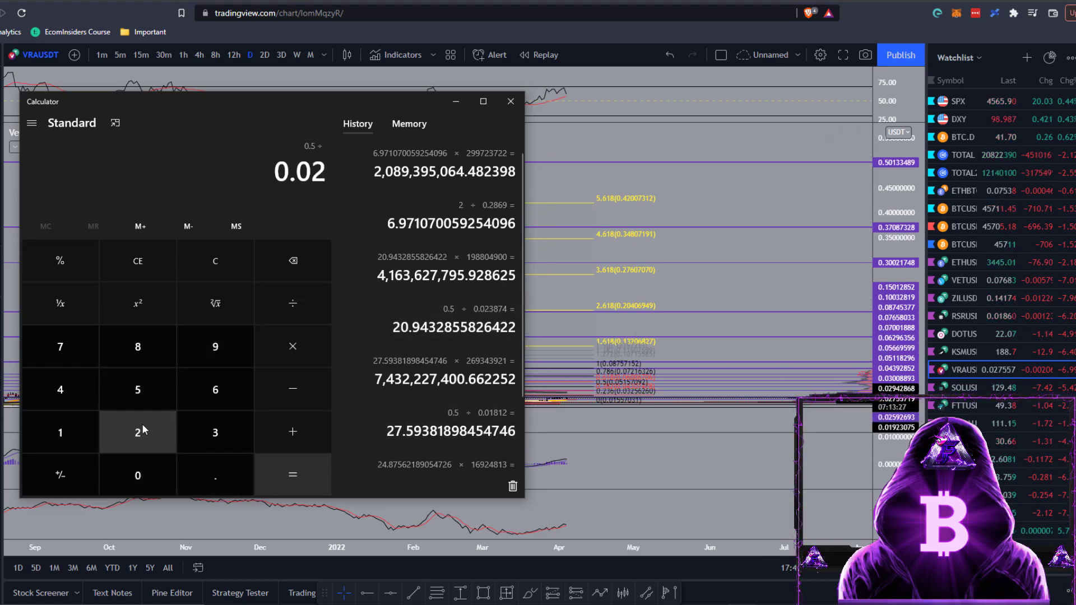
click(83, 348)
click(109, 380)
click(112, 381)
click(75, 351)
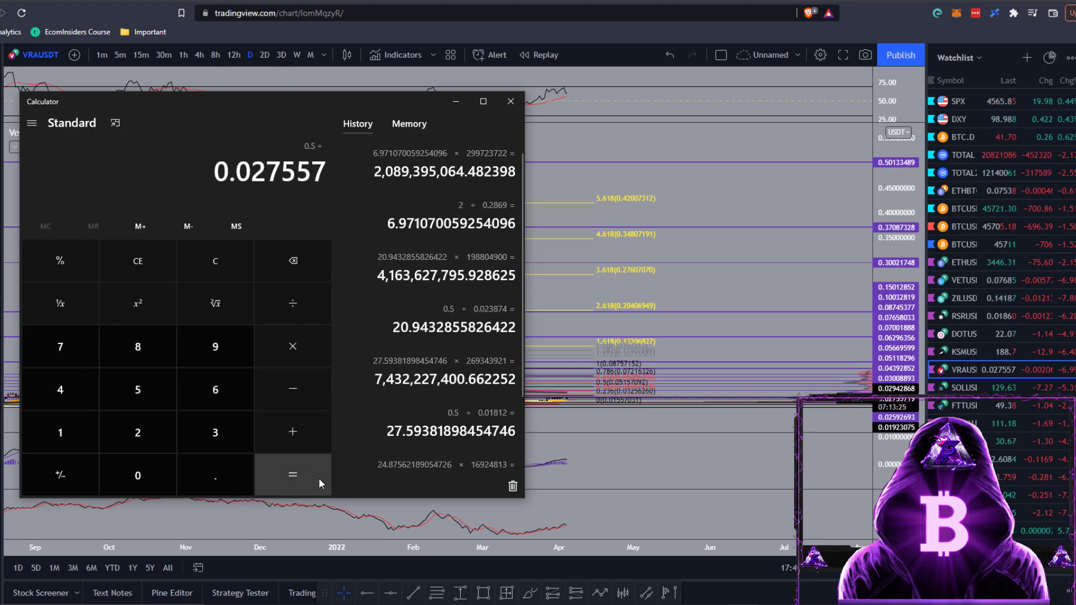
click(318, 479)
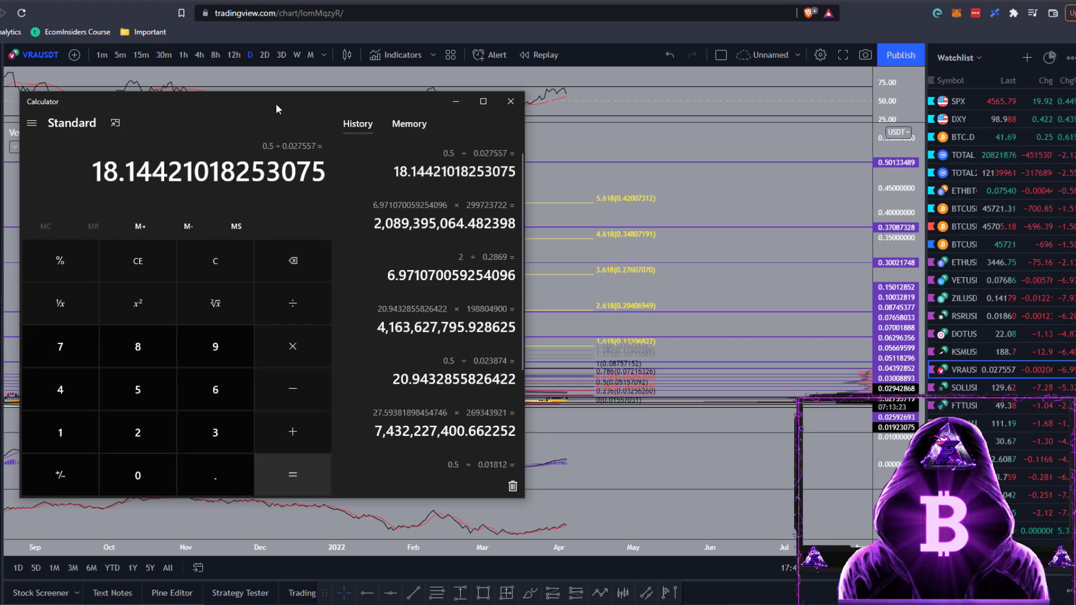